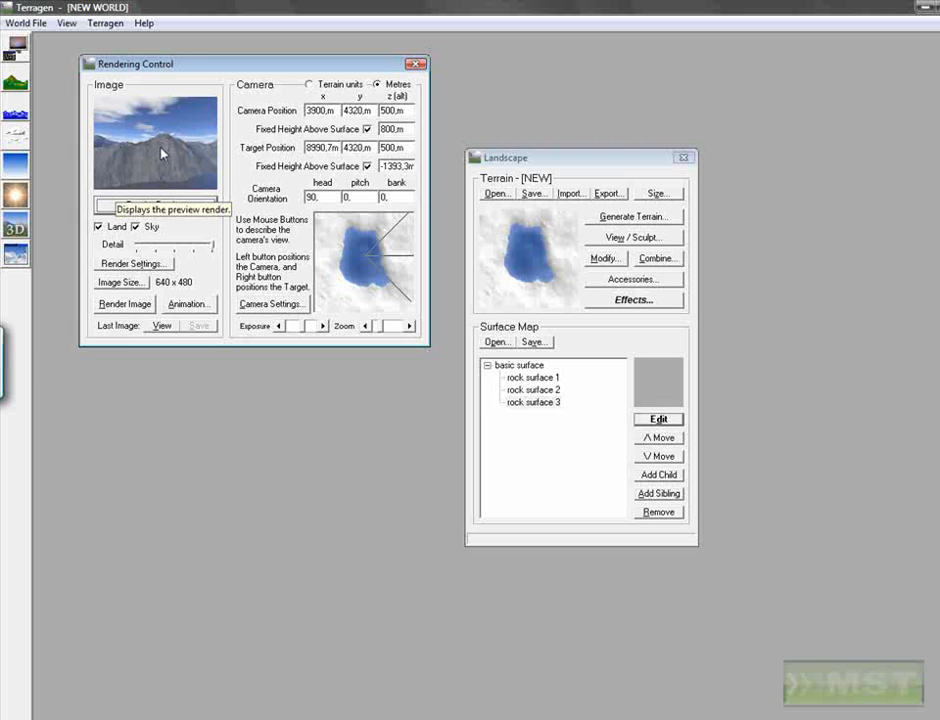
- Render a preview, then add a sibling surface layer after rock surface 3 and name it grass 1
left_click(195, 207)
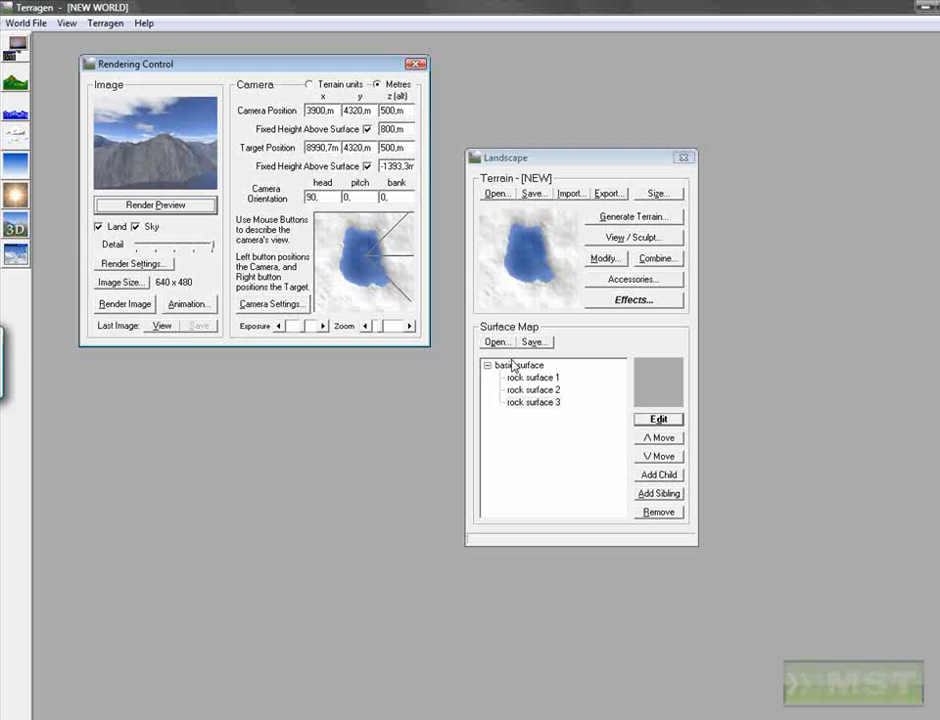
left_click(658, 493)
left_click(535, 414)
left_click(658, 419)
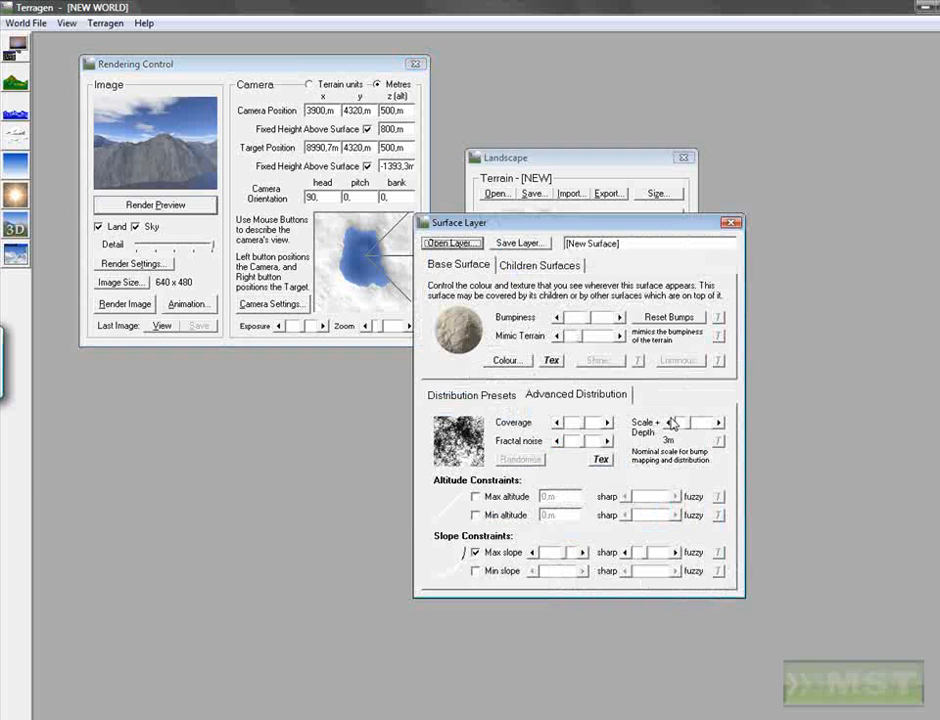
left_click(636, 247)
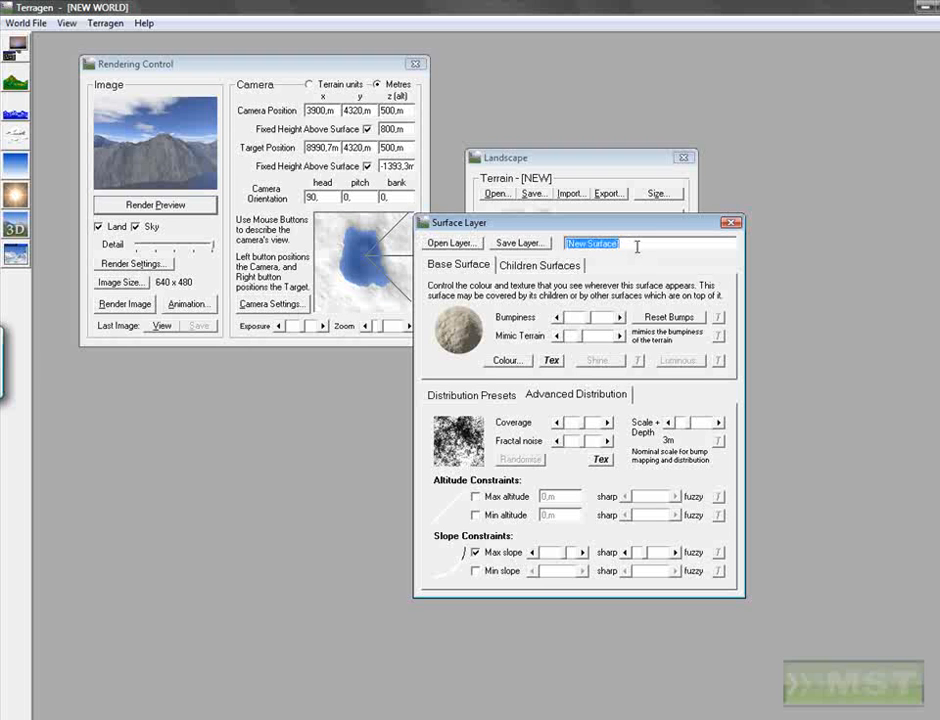
type("d")
type("rass 1")
- Set the grass 1 surface colour to dark green with red 0, green 24 and blue 0
left_click(508, 360)
left_click(641, 391)
left_click(532, 364)
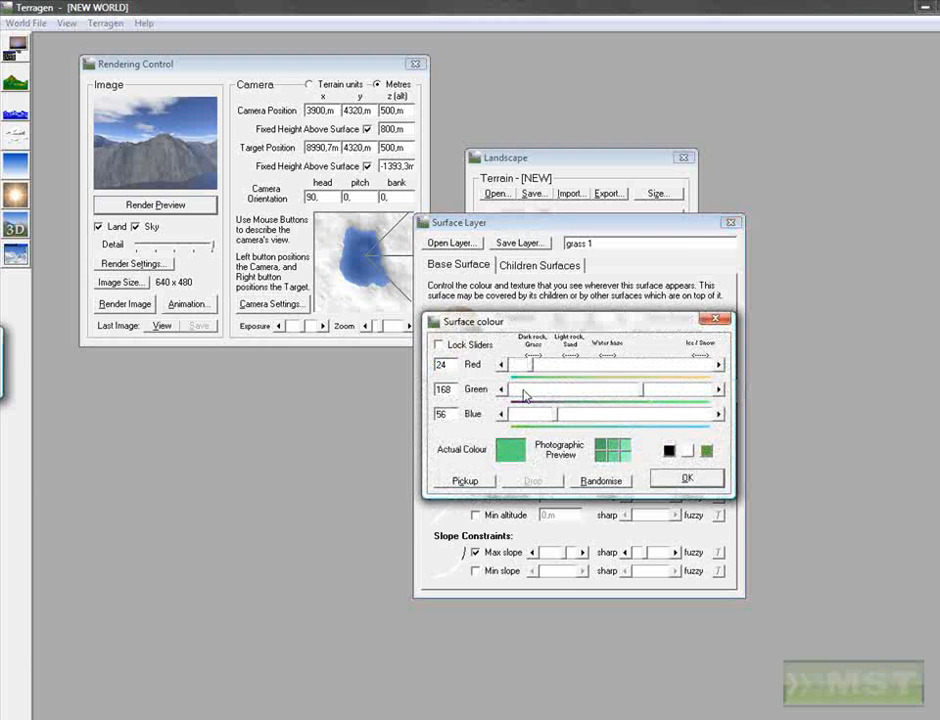
left_click(522, 413)
left_click(516, 365)
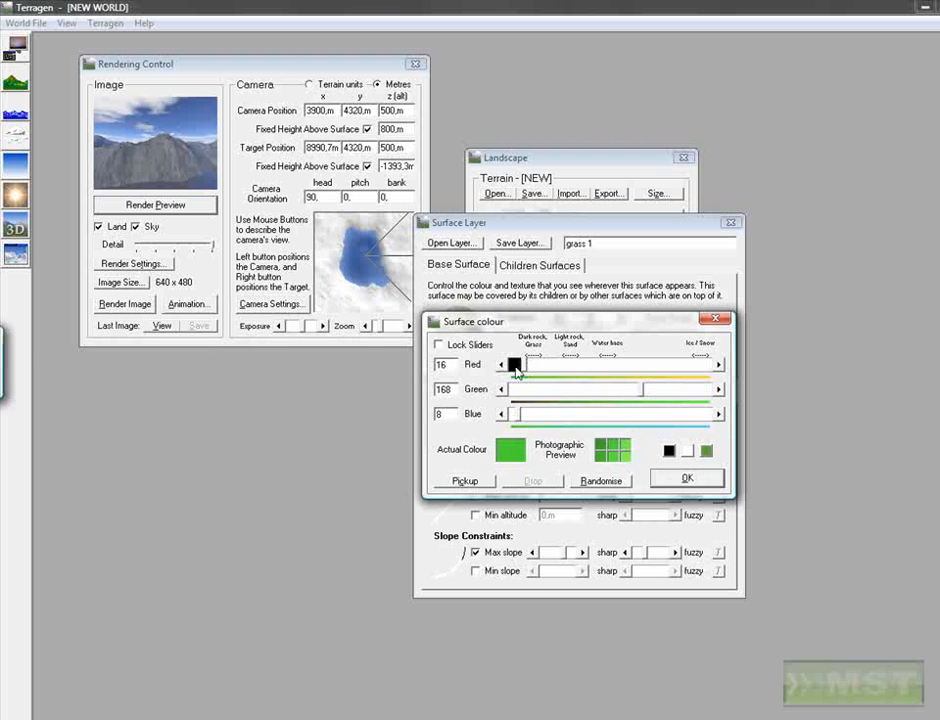
left_click_drag(578, 391, 519, 393)
left_click(512, 391)
left_click(510, 413)
left_click(509, 365)
left_click_drag(583, 390, 690, 393)
left_click_drag(512, 392, 541, 390)
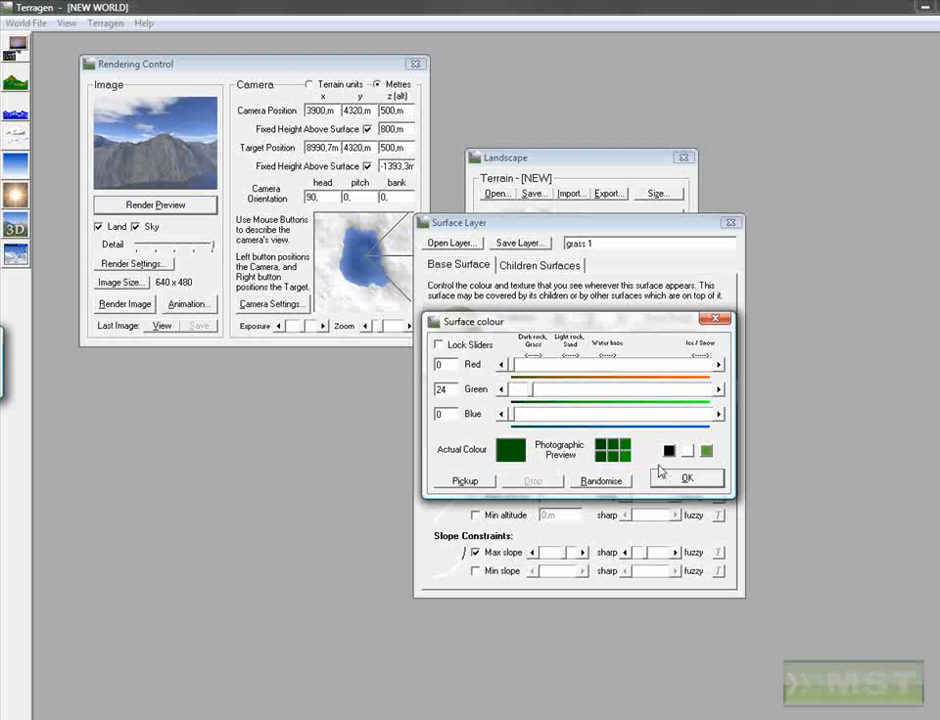
left_click(686, 478)
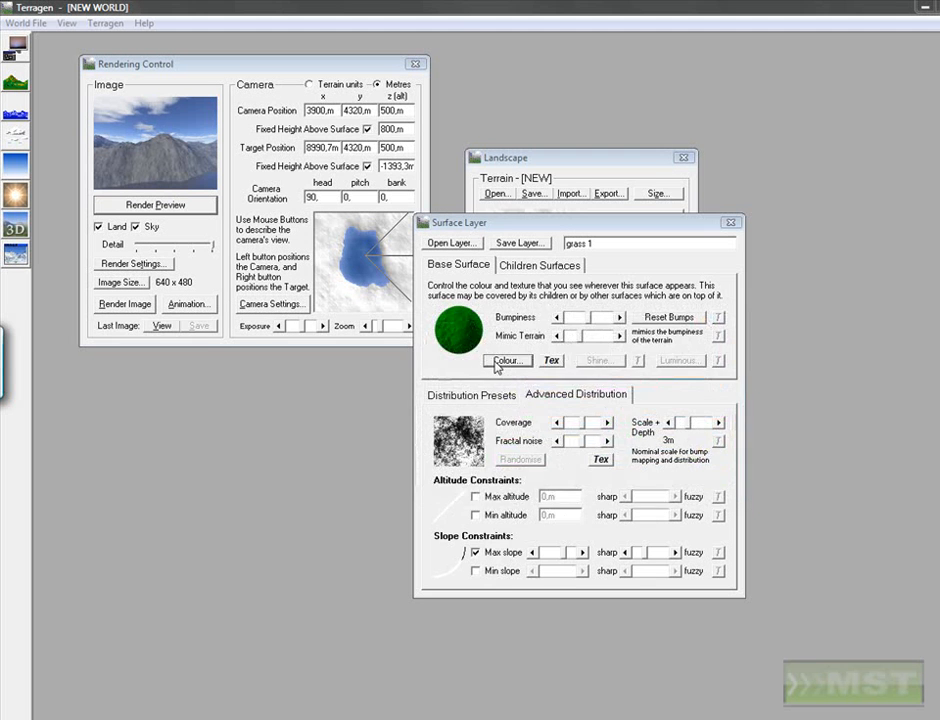
- Darken the grass 1 surface colour by lowering its green value to 16
left_click(505, 360)
left_click(513, 390)
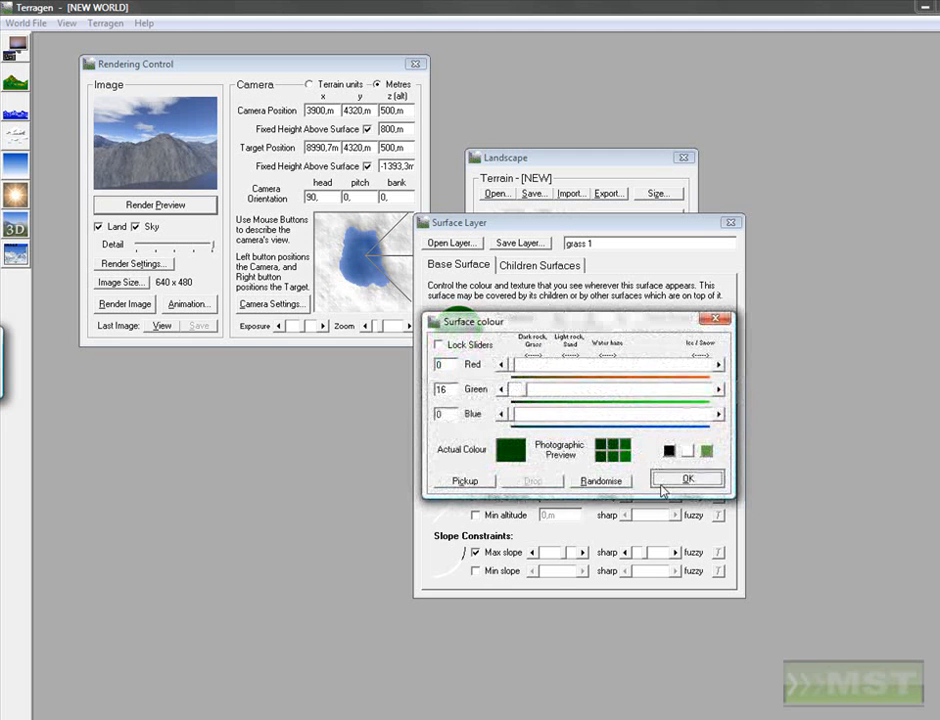
left_click(664, 482)
- Disable grass 1's maximum slope constraint, render the preview and full image, and close the image and layer settings
left_click(496, 551)
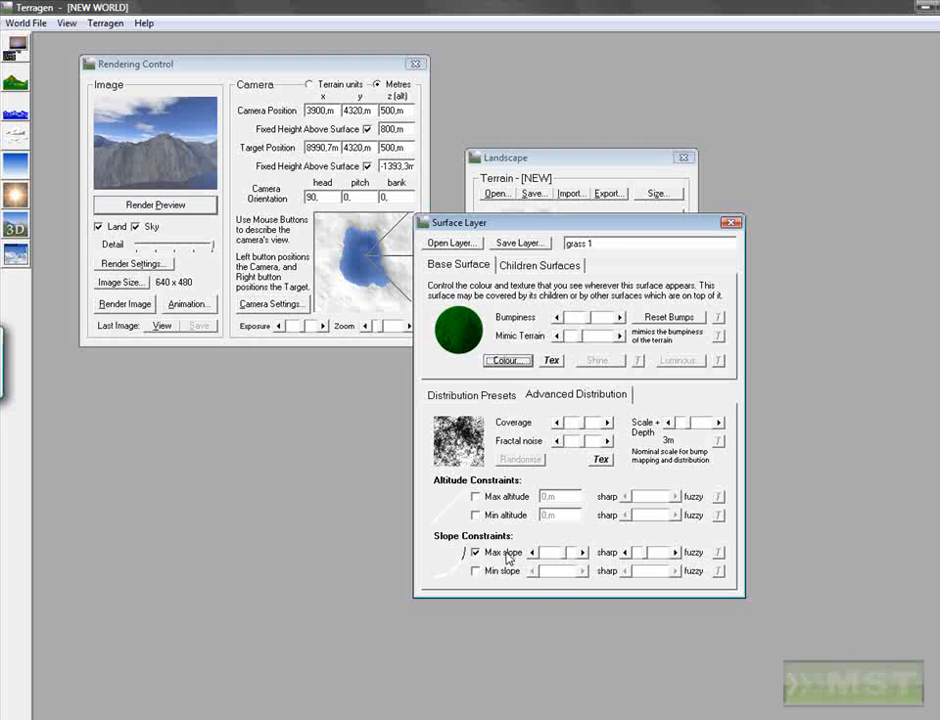
left_click(155, 205)
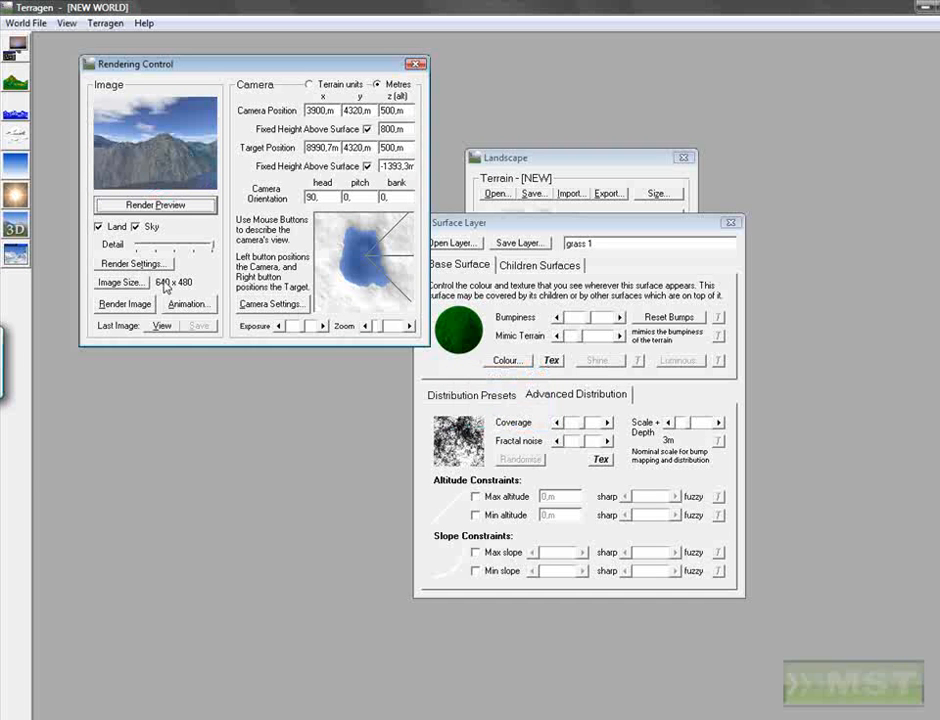
left_click(122, 304)
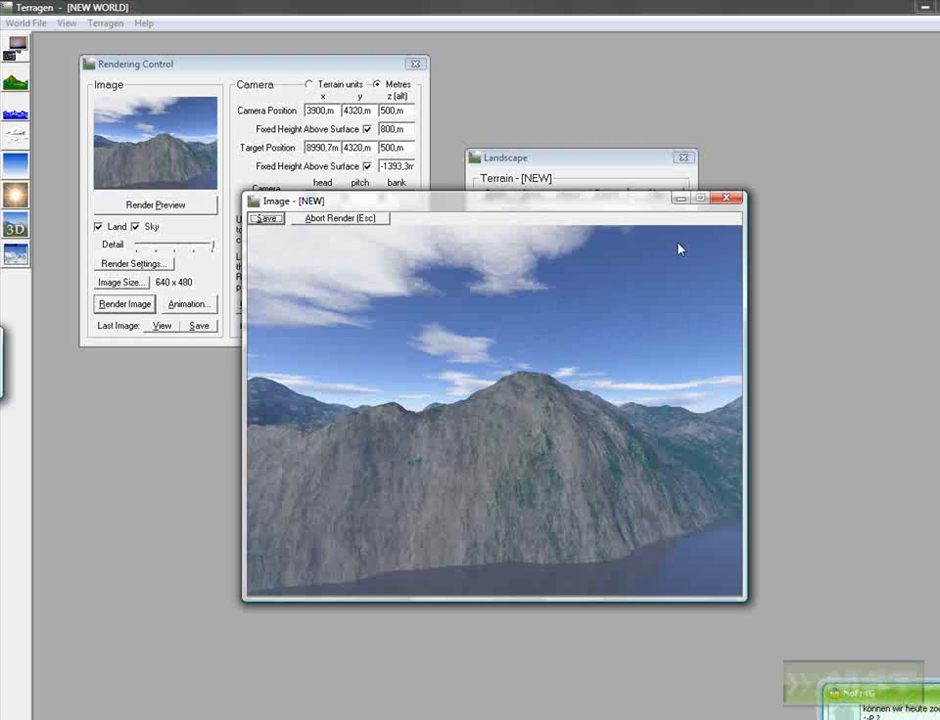
left_click(727, 199)
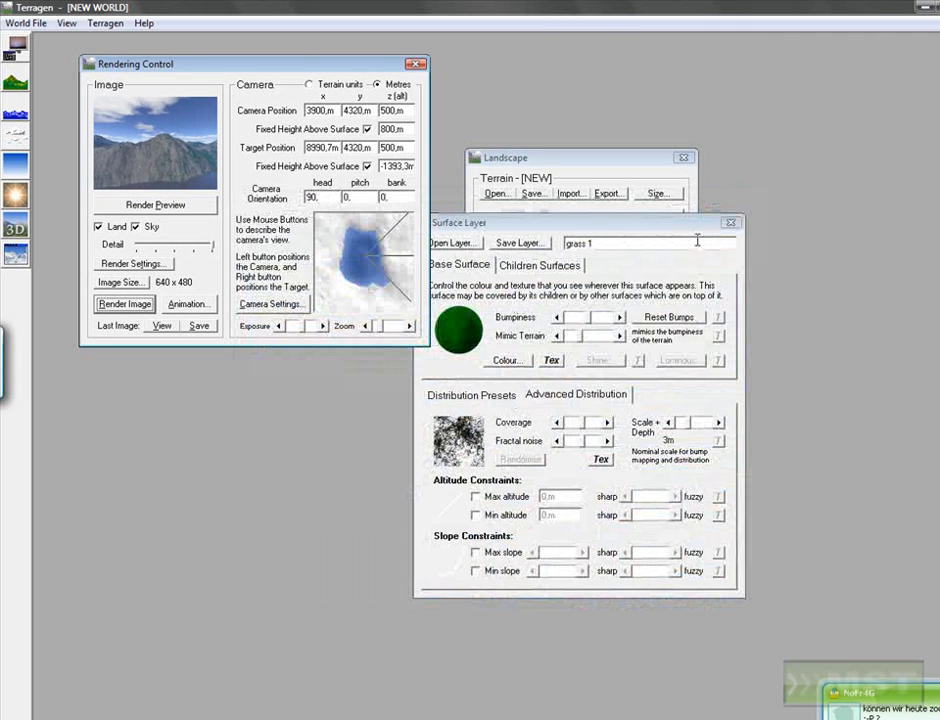
left_click(731, 223)
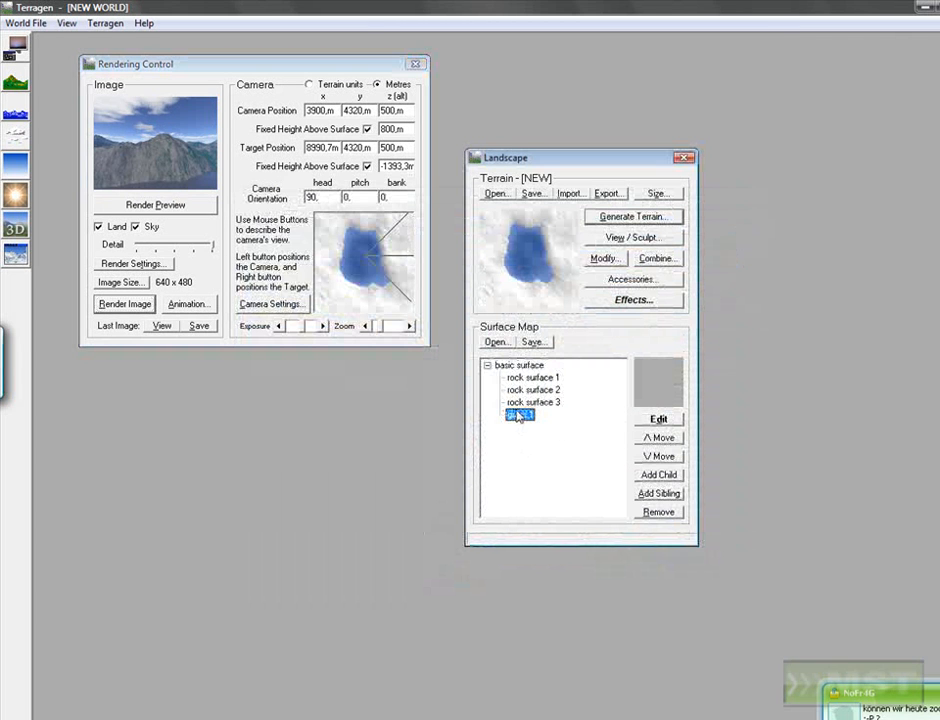
- Add a child surface beneath grass 1 and open its layer settings
left_click(659, 474)
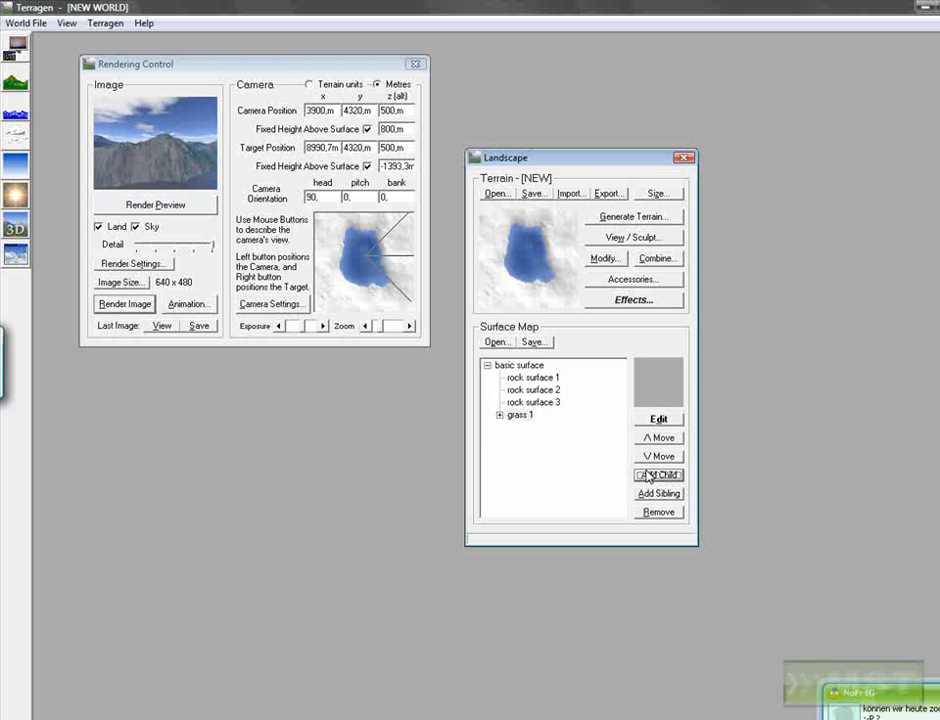
left_click(499, 414)
left_click(546, 427)
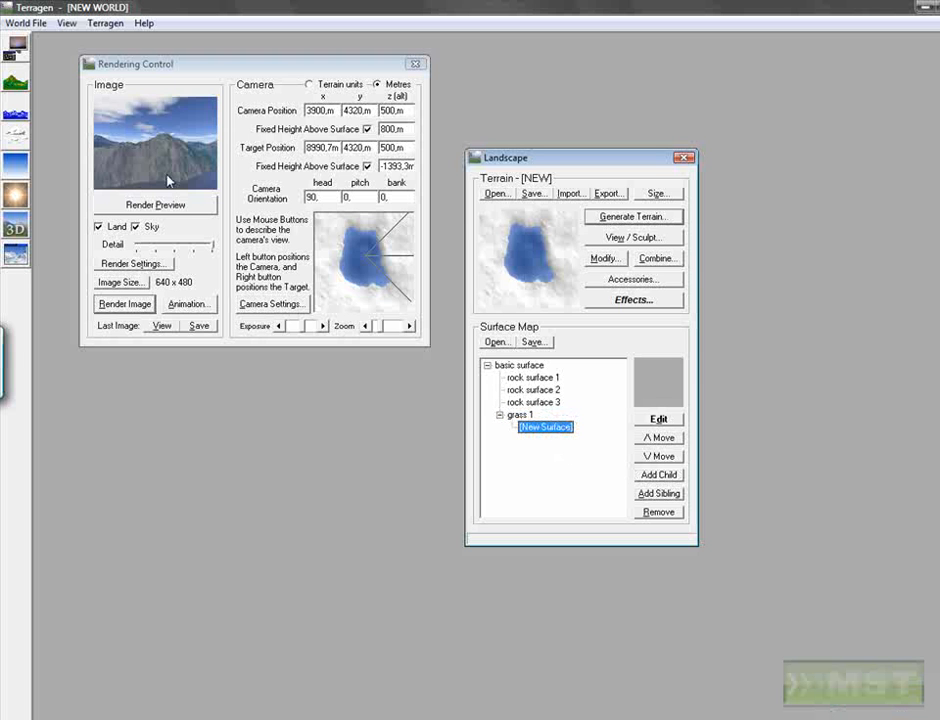
left_click(657, 420)
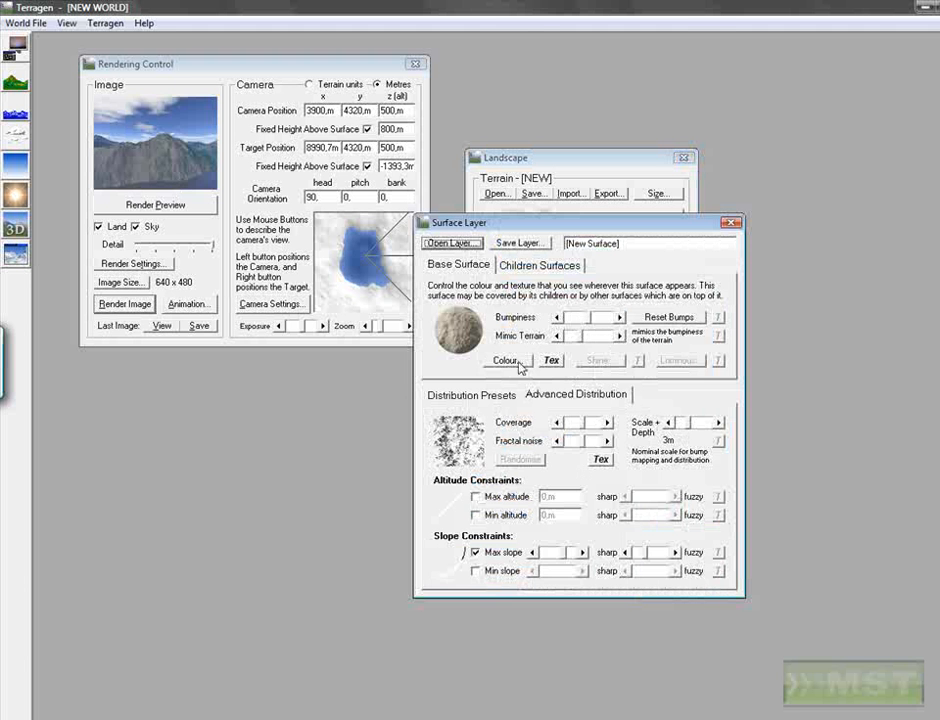
- Set the child surface's colour to a pure green slightly brighter than grass 1, with red 0 and blue 0
left_click(500, 300)
left_click(518, 365)
left_click(527, 390)
left_click(629, 391)
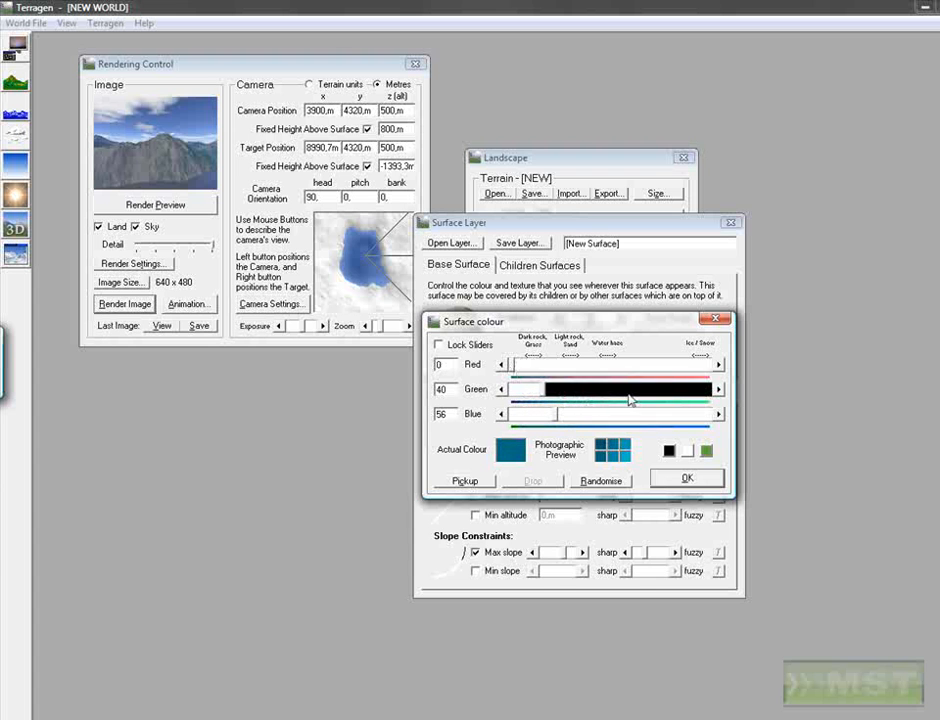
left_click(540, 411)
left_click(522, 390)
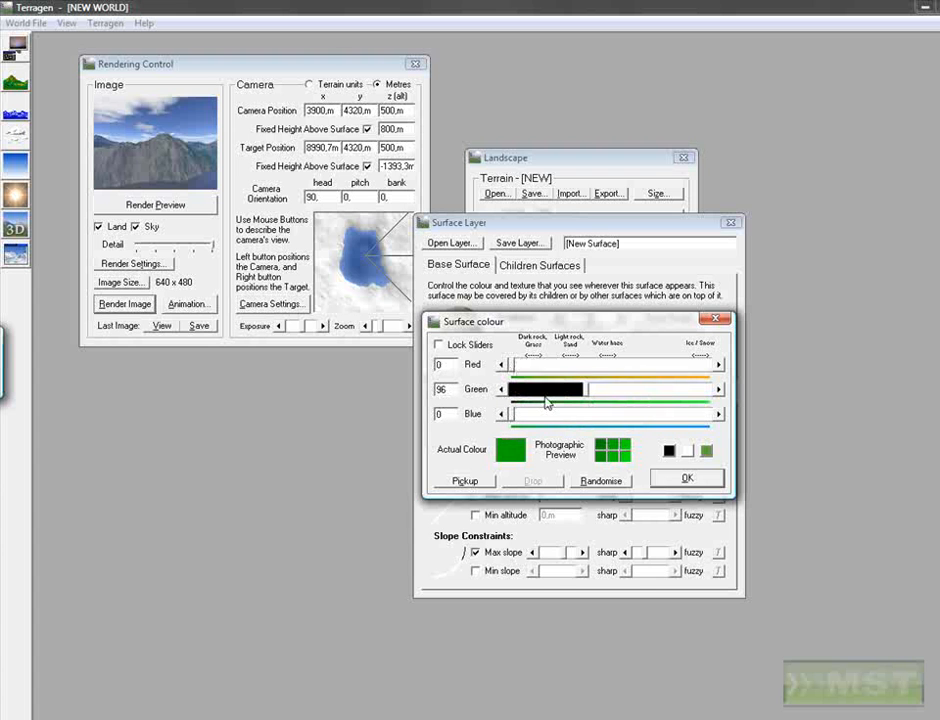
left_click(562, 390)
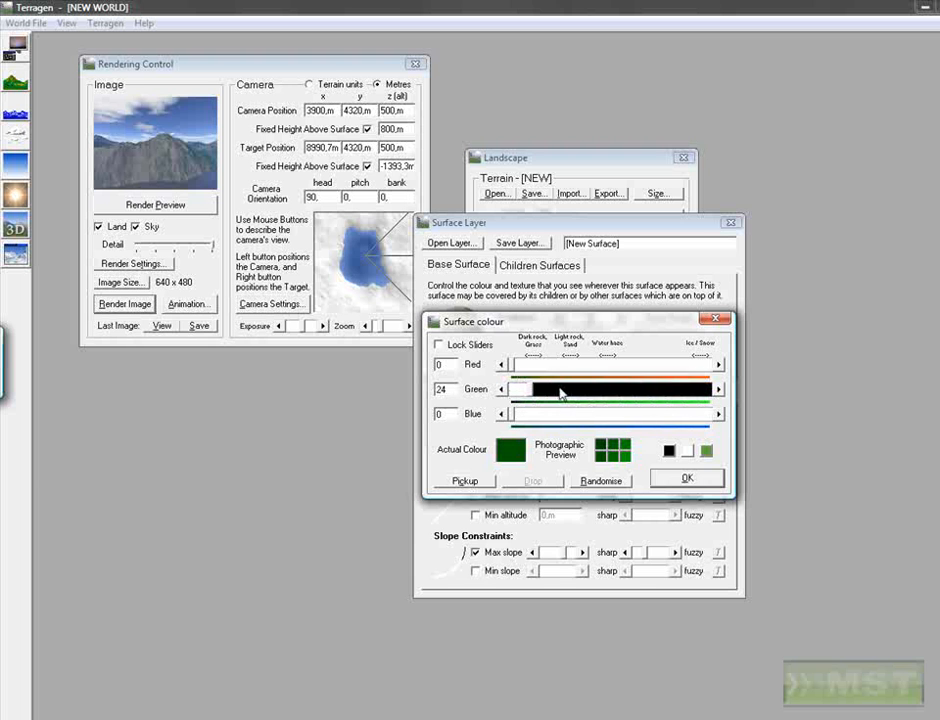
left_click(686, 478)
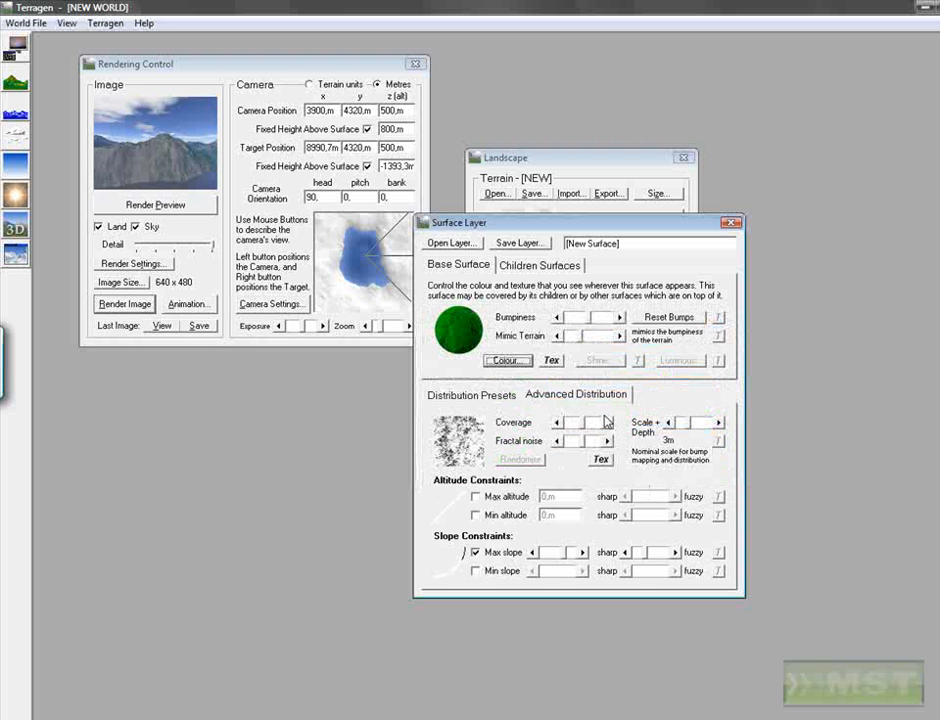
- Disable the child surface's maximum slope constraint and check the result in a full image render
mouse_move(578, 422)
left_mouse_down()
mouse_move(596, 421)
mouse_move(583, 428)
left_mouse_up()
left_click(510, 552)
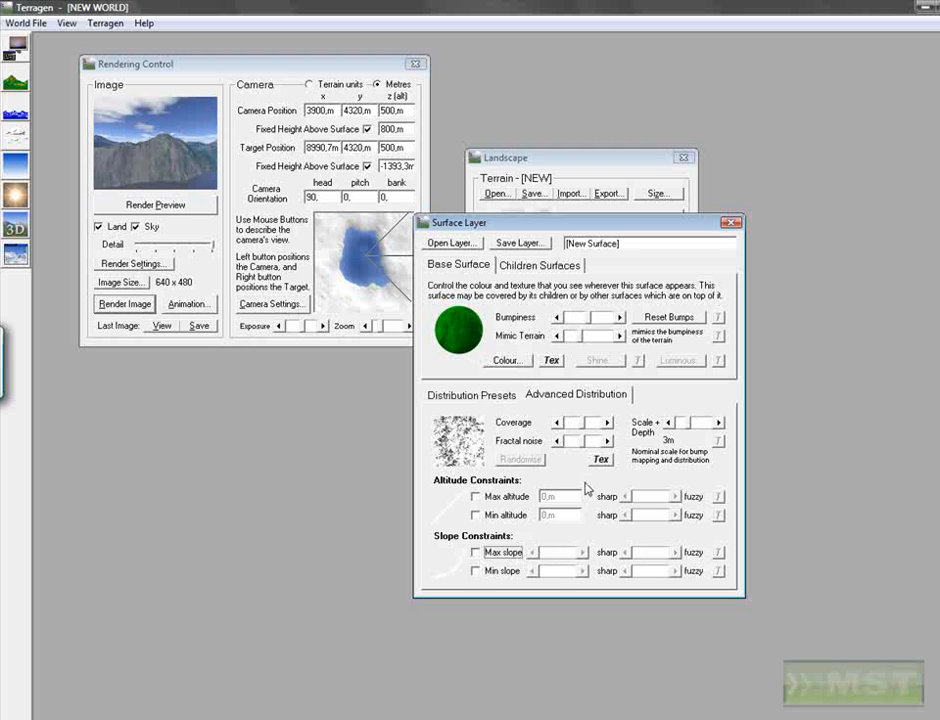
left_click(732, 222)
left_click(130, 303)
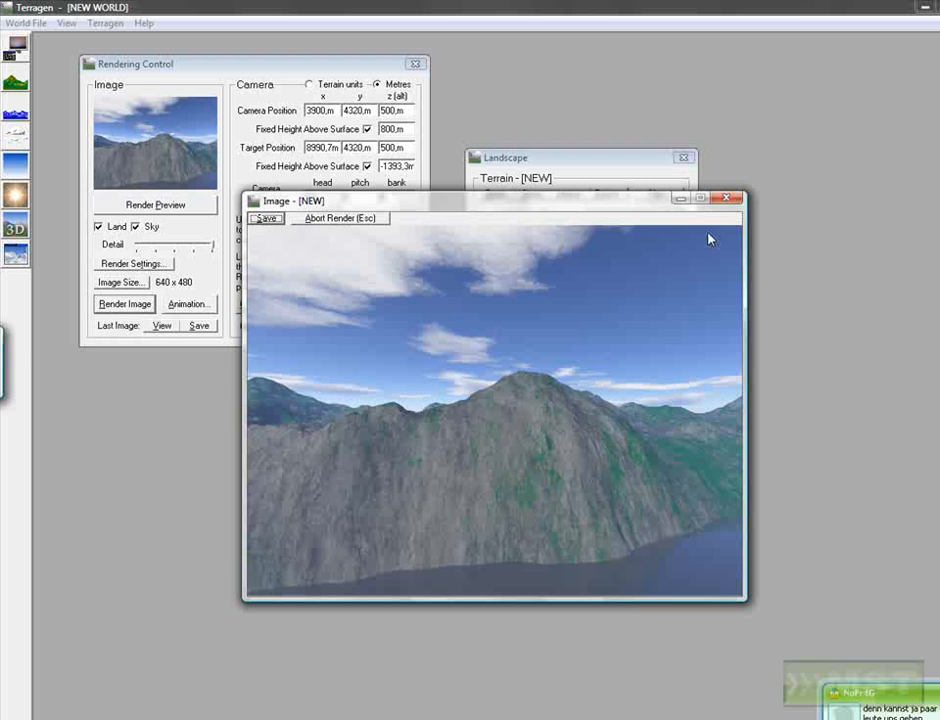
left_click(726, 198)
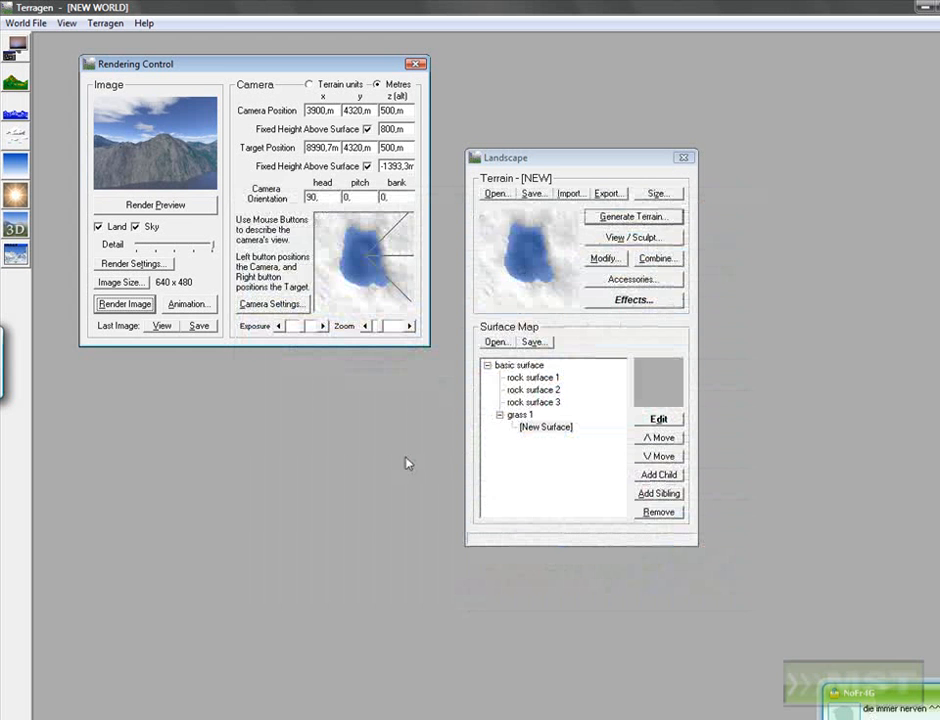
- Rename the child surface beneath grass 1 as grass bright
left_click(658, 419)
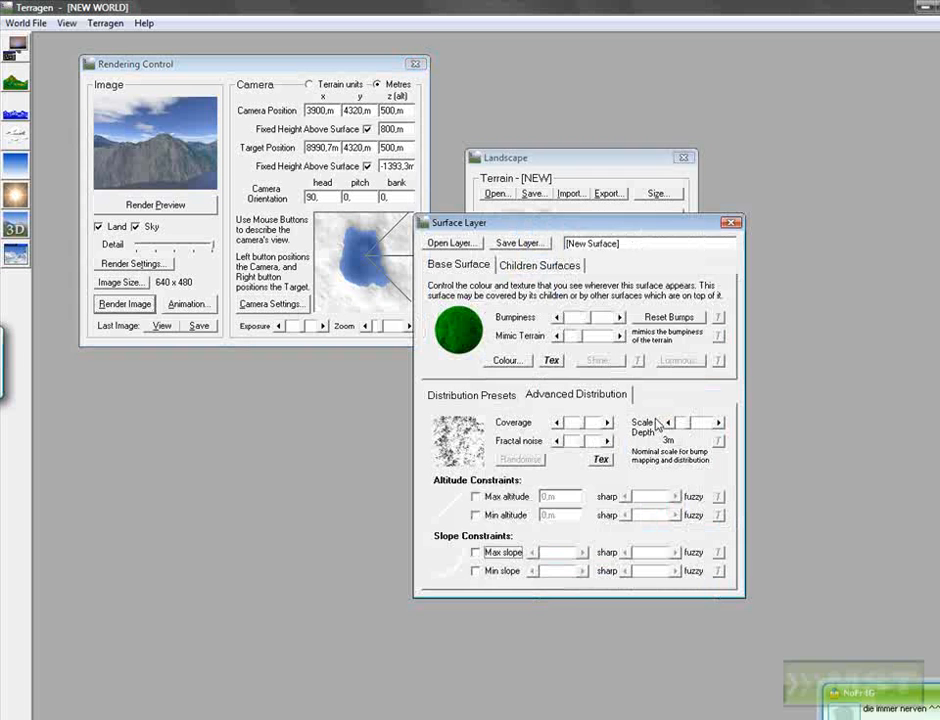
left_click_drag(618, 243, 566, 243)
key("BackSpace")
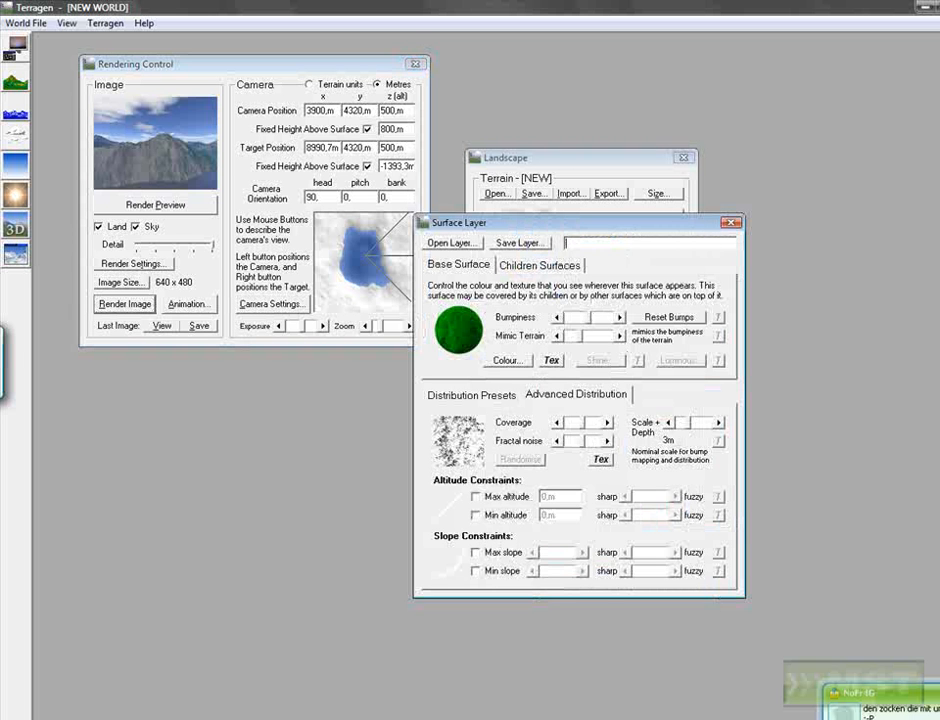
type("grass bright")
left_click(732, 222)
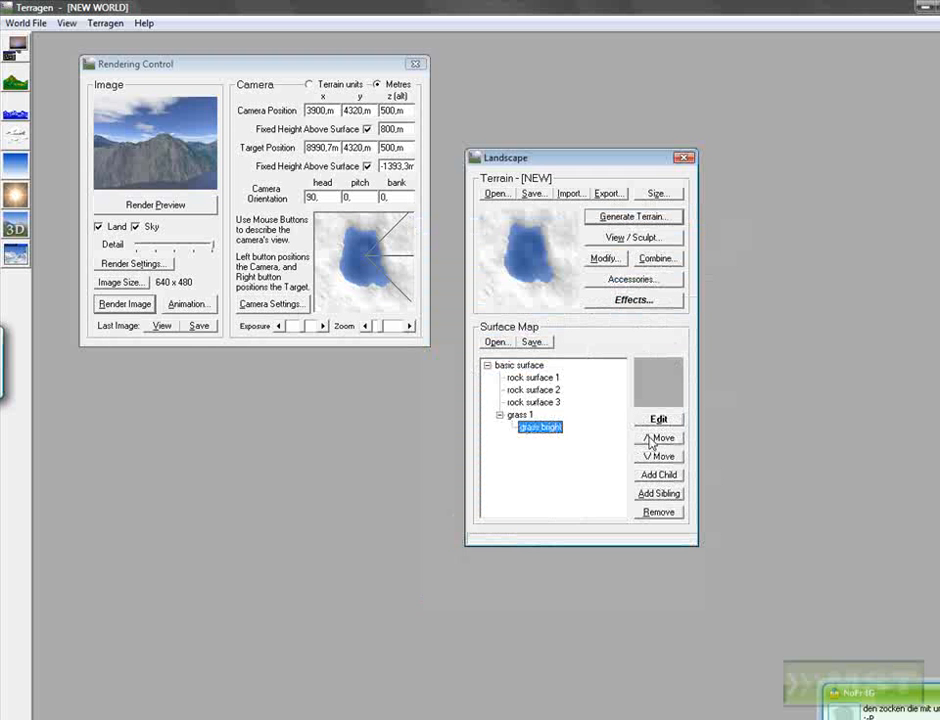
left_click(656, 494)
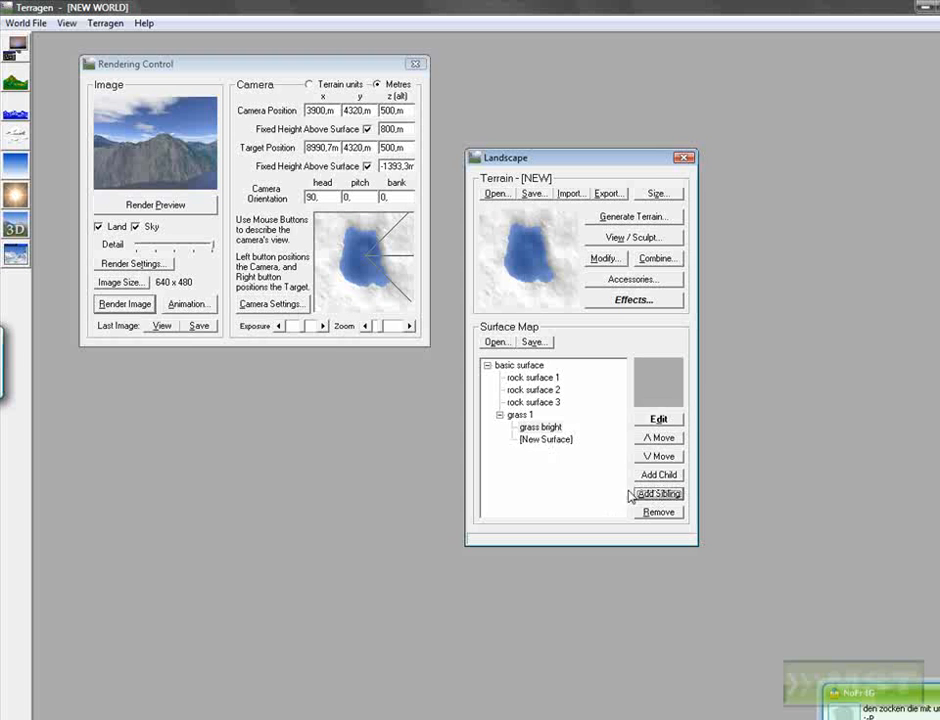
left_click(540, 440)
left_click(672, 423)
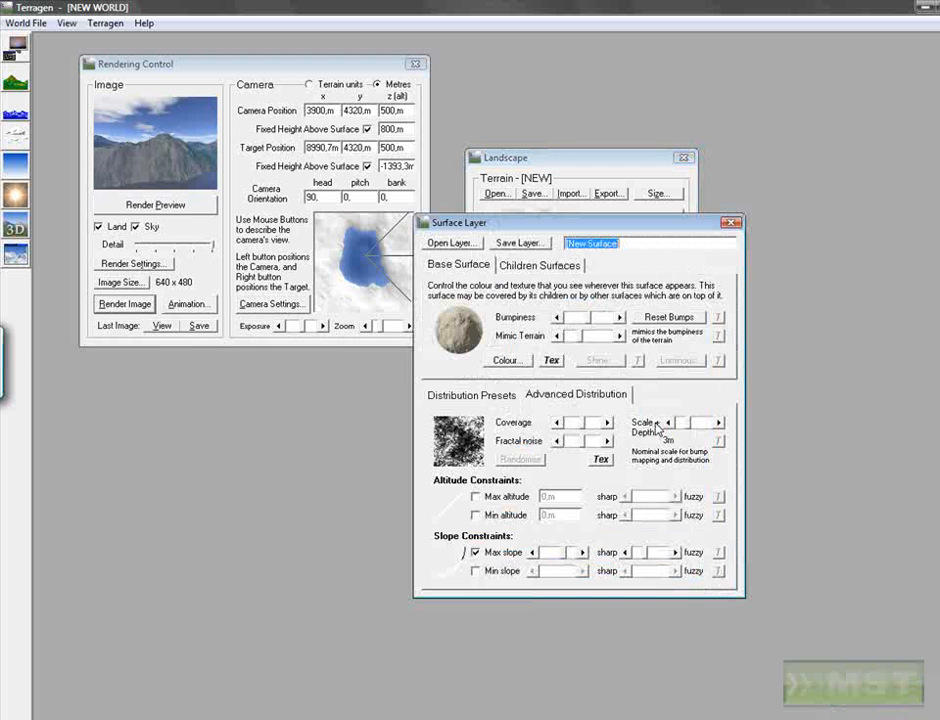
left_click(734, 224)
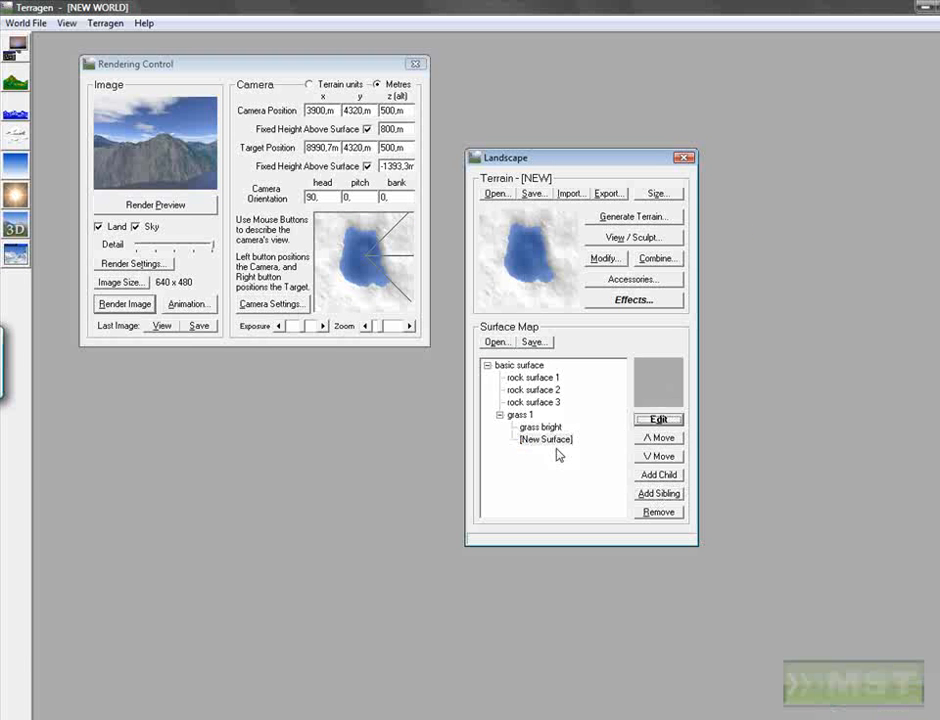
left_click(657, 512)
- Add a new child surface directly beneath basic surface and name it snow
left_click(518, 366)
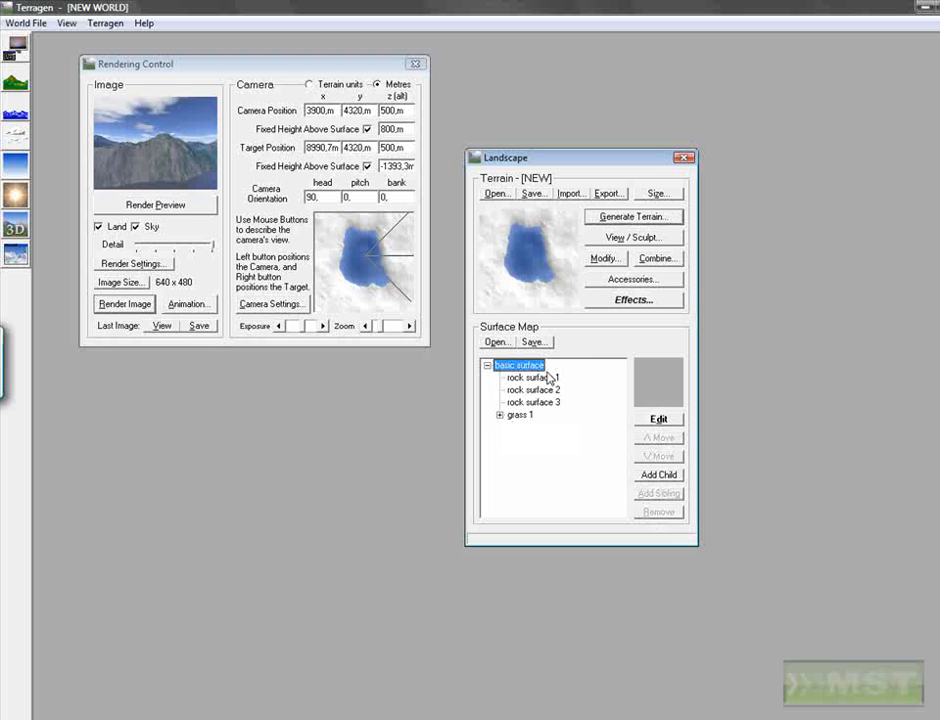
left_click(659, 475)
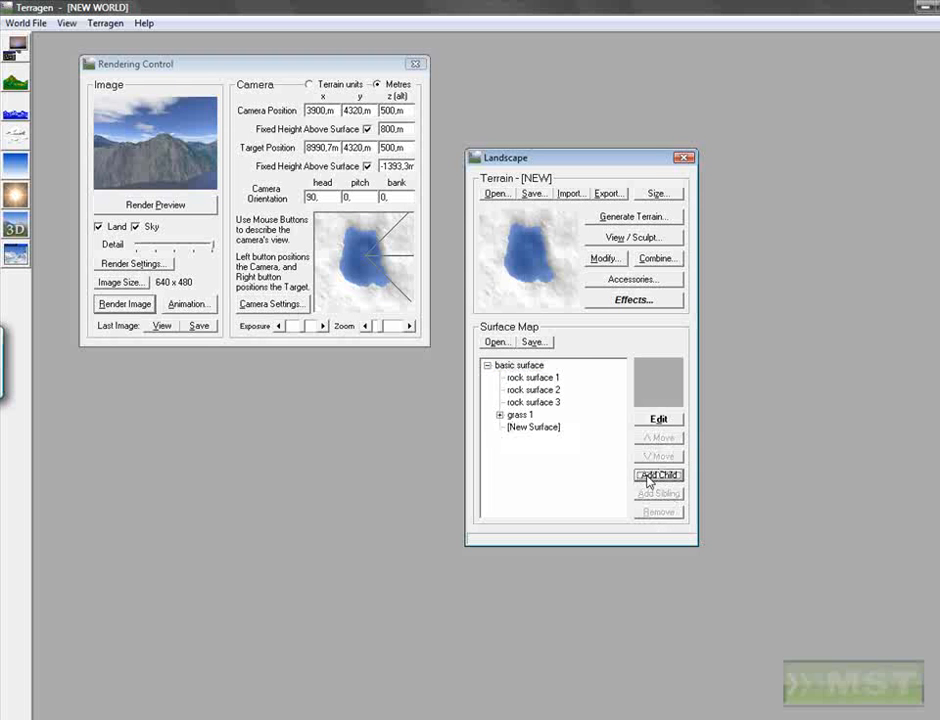
left_click(540, 428)
left_click(660, 421)
type("snow")
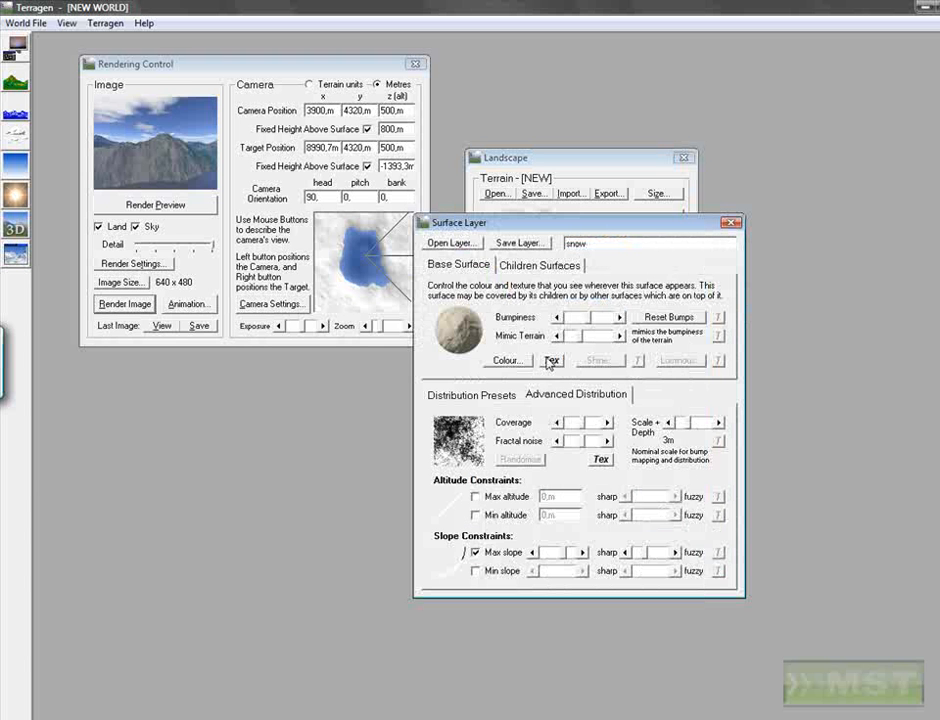
- Set the snow surface's base colour to white and lower its bumpiness
left_click(507, 360)
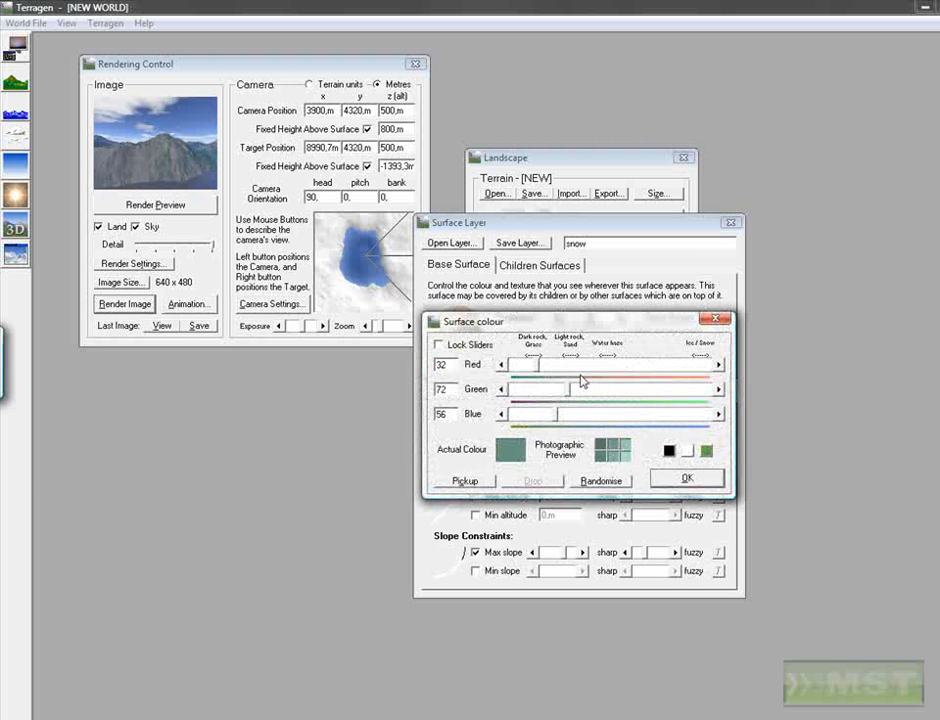
left_click(687, 450)
left_click(683, 478)
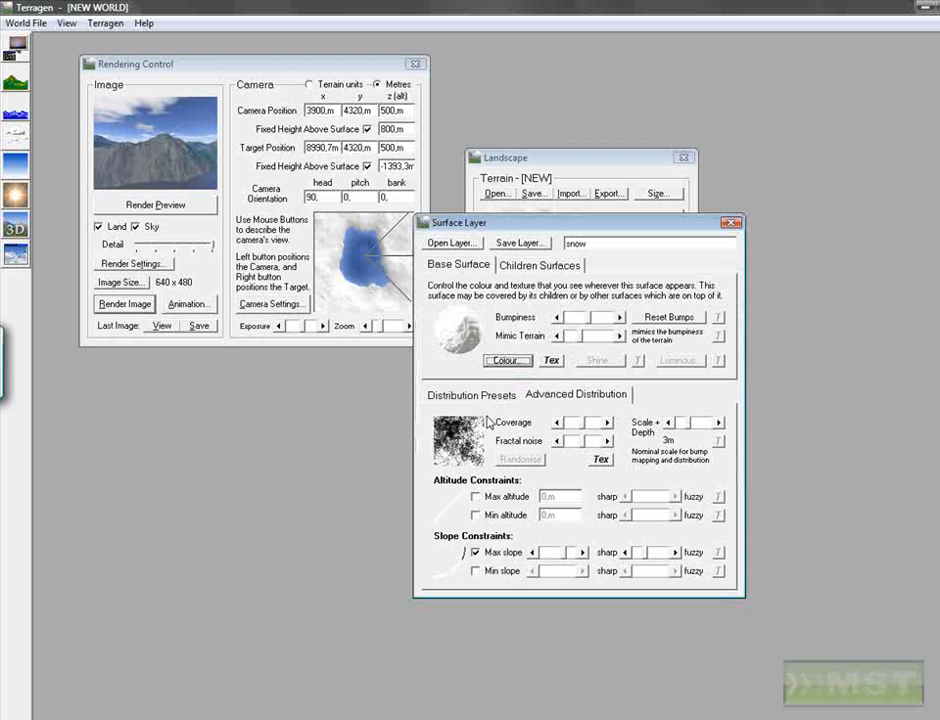
left_click(572, 319)
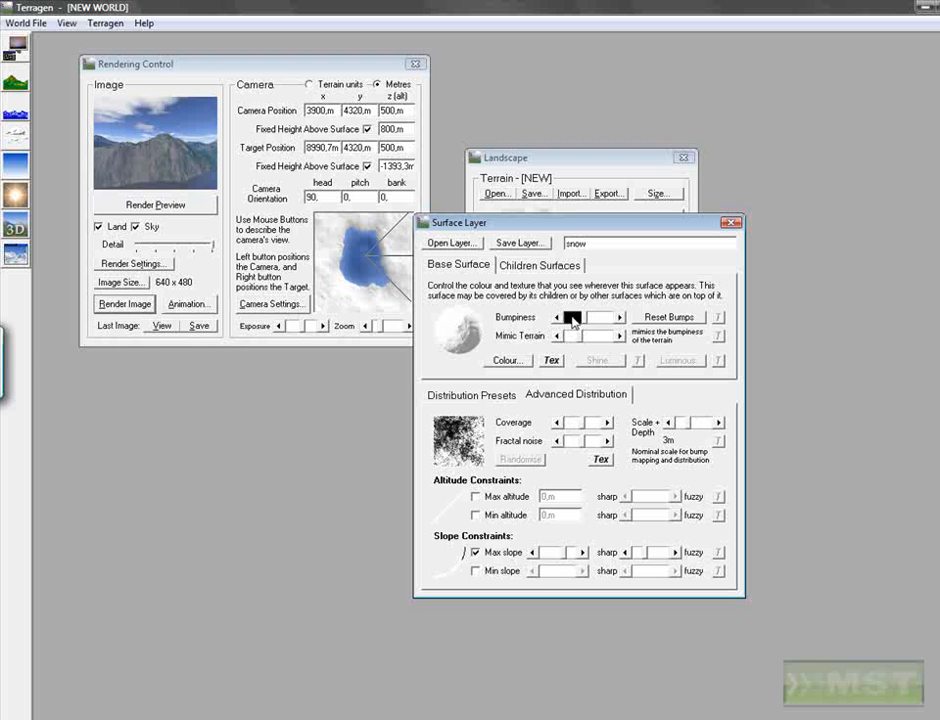
left_click(594, 319)
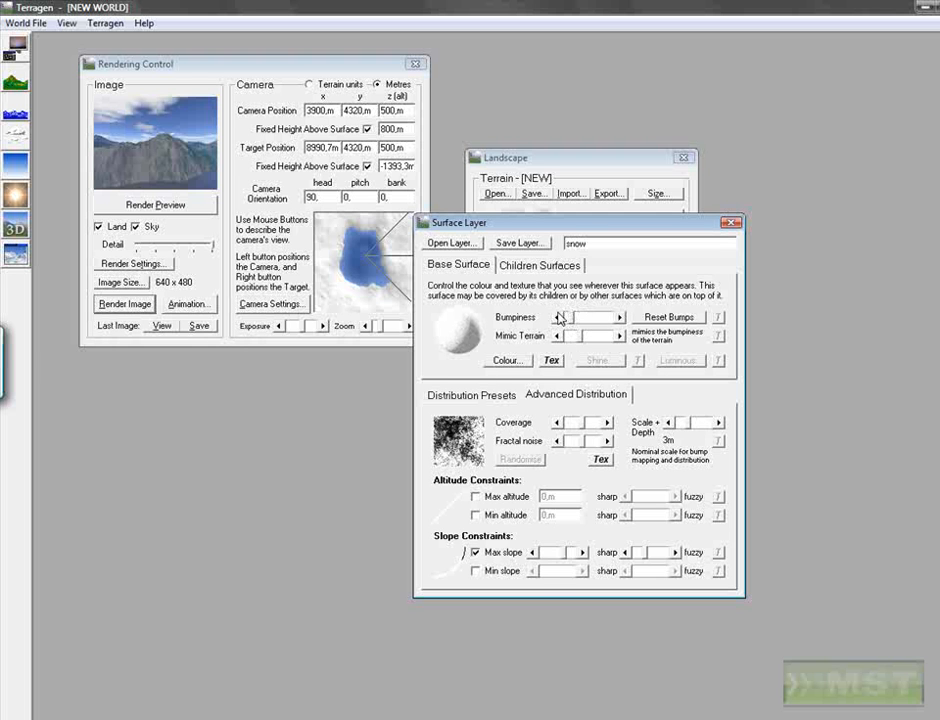
- Replace the snow layer's maximum slope constraint with a minimum altitude of 200 m and render a preview
left_click(492, 554)
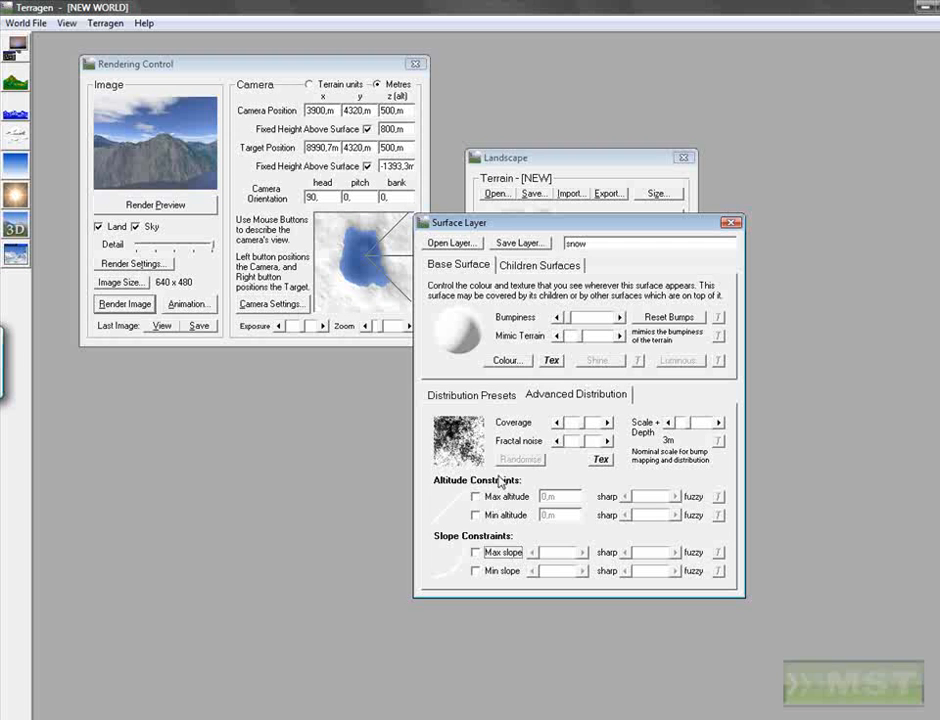
left_click_drag(505, 230, 663, 218)
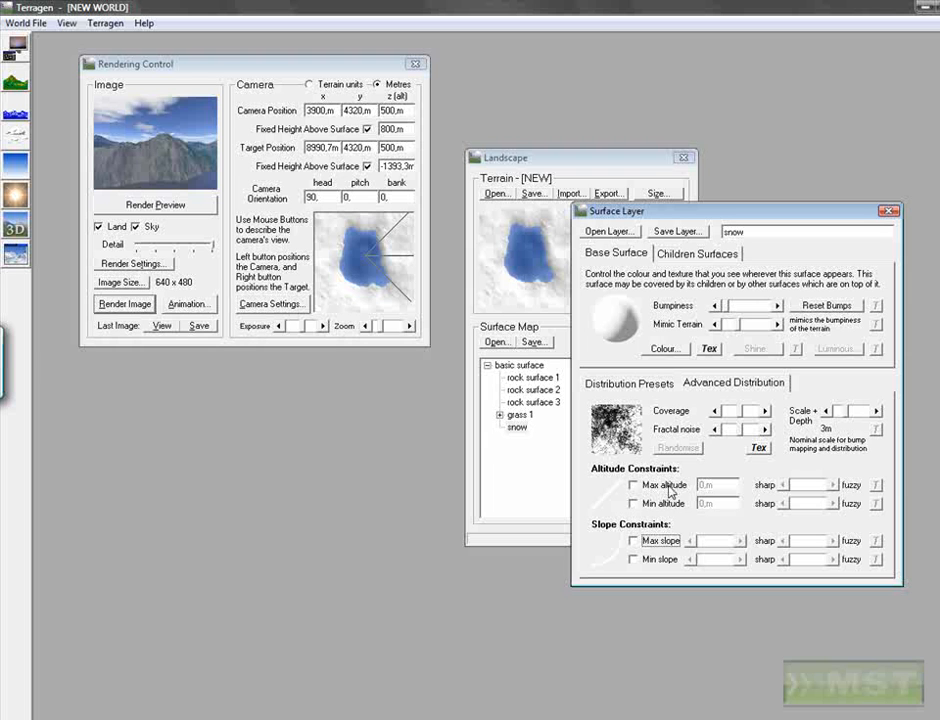
left_click(634, 504)
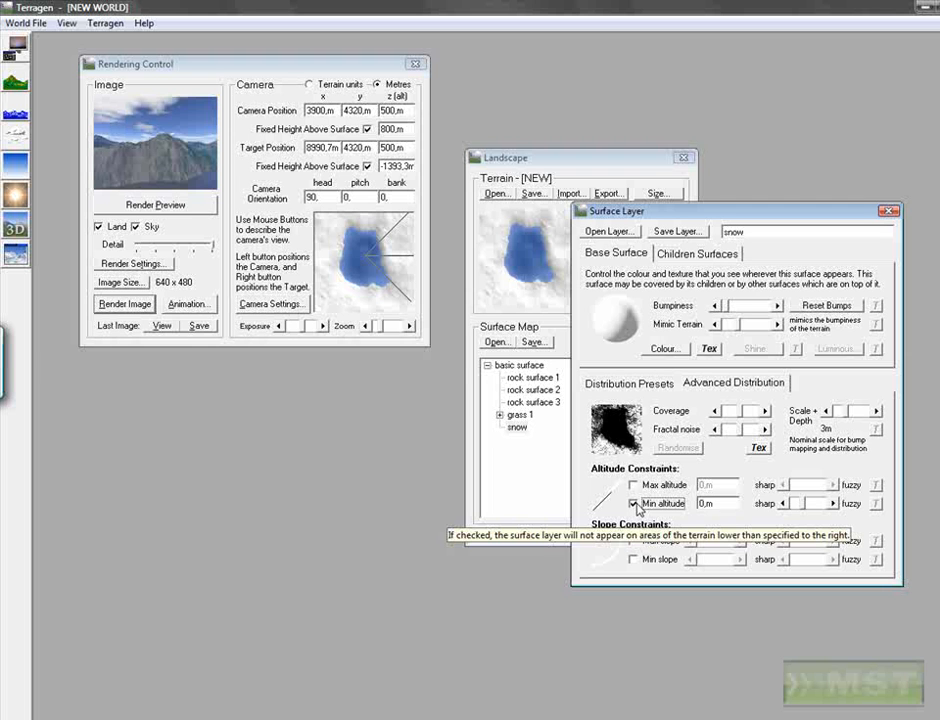
double_click(712, 503)
type("200")
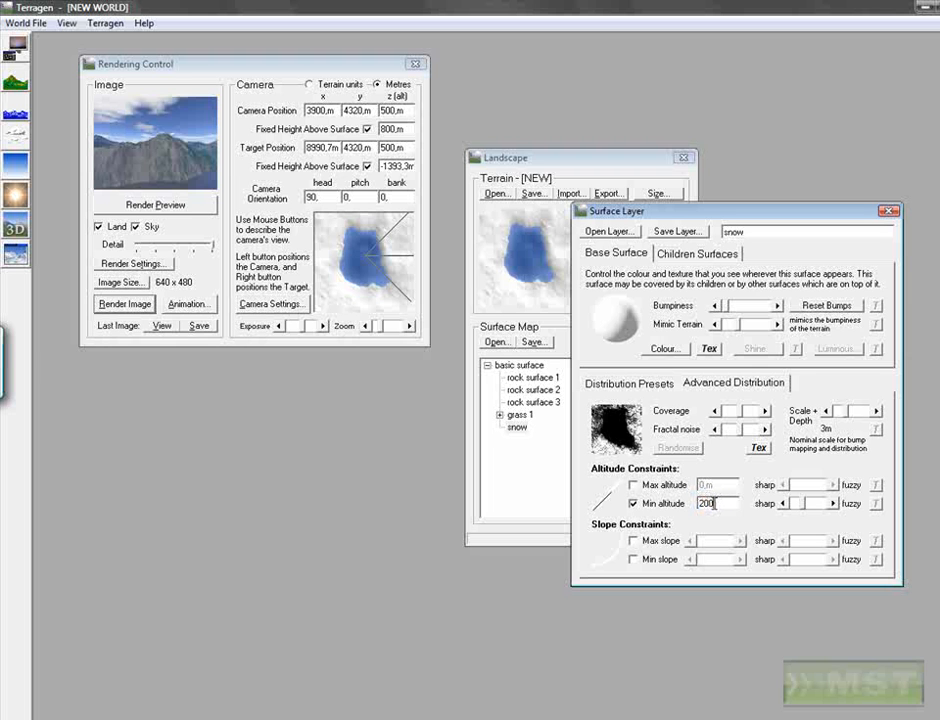
left_click(889, 211)
left_click(133, 207)
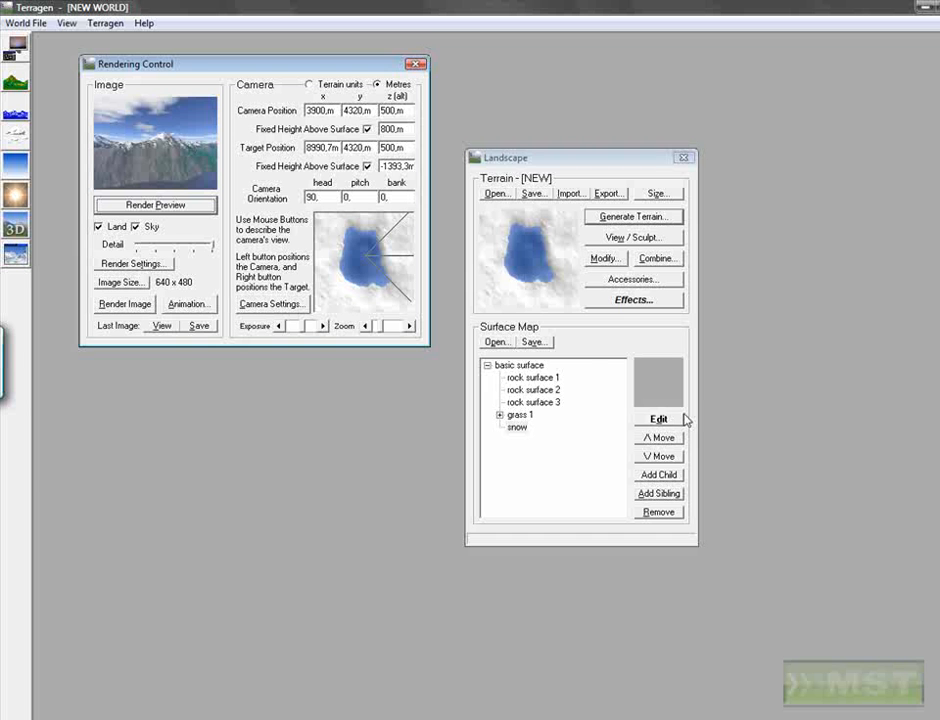
- Swap the snow layer's minimum altitude constraint for a maximum altitude of 200 m and render a preview
left_click(649, 421)
left_click(650, 489)
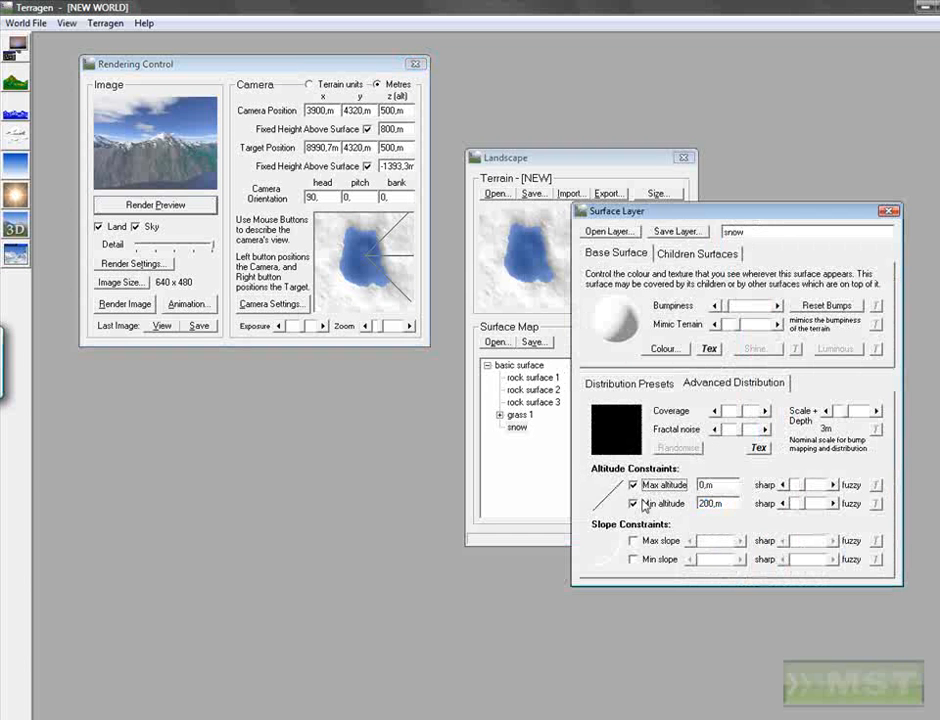
left_click(642, 501)
double_click(718, 484)
type("200,m")
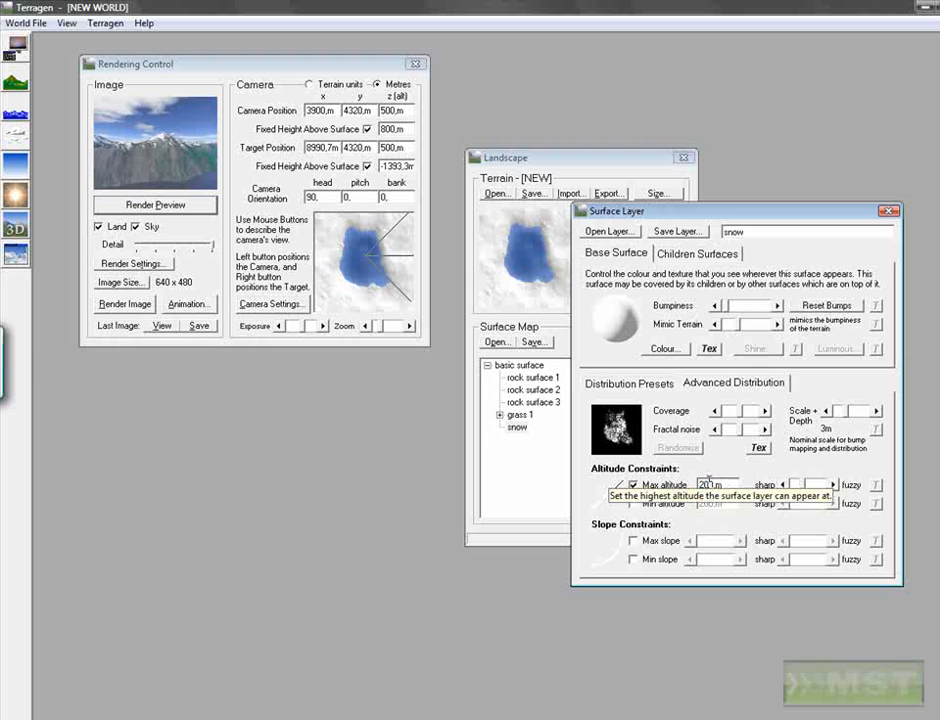
left_click(171, 208)
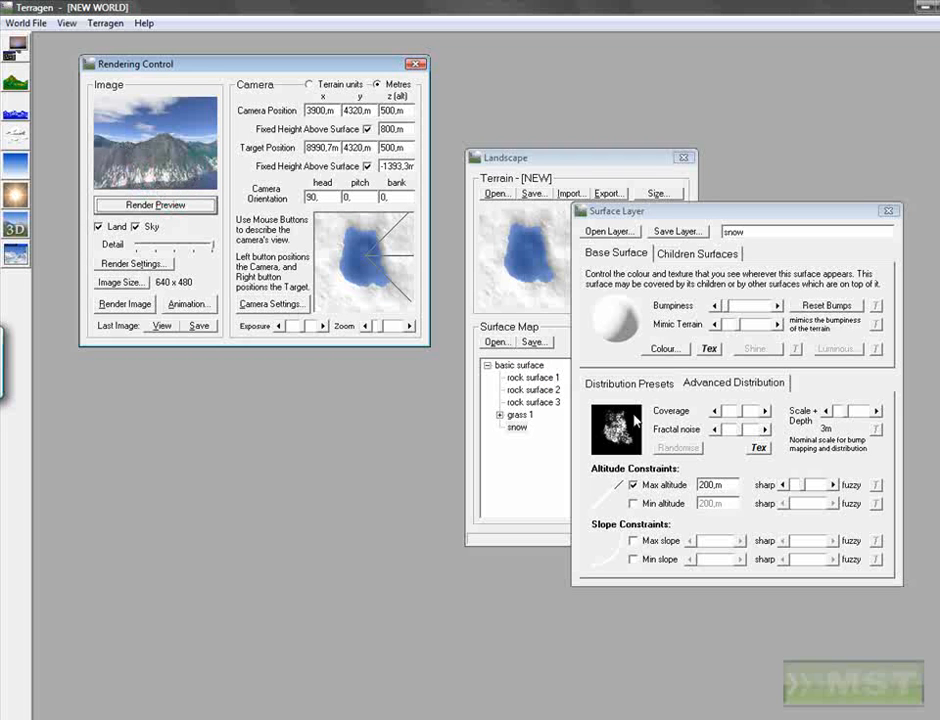
- Disable the snow layer's maximum altitude constraint, remove the layer from the surface map and render a preview
left_click(645, 485)
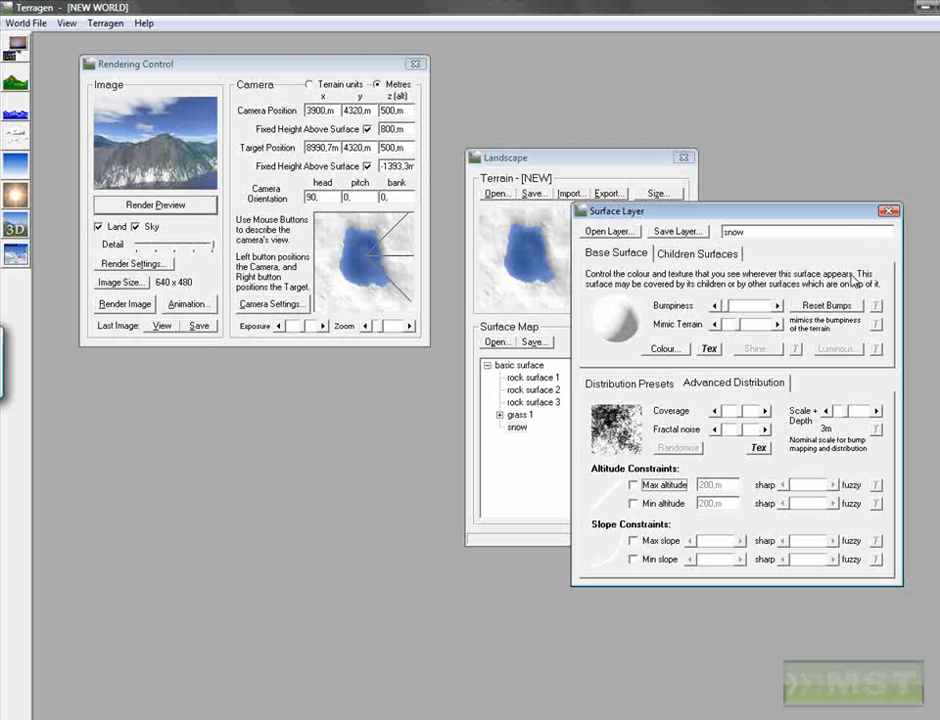
left_click(888, 212)
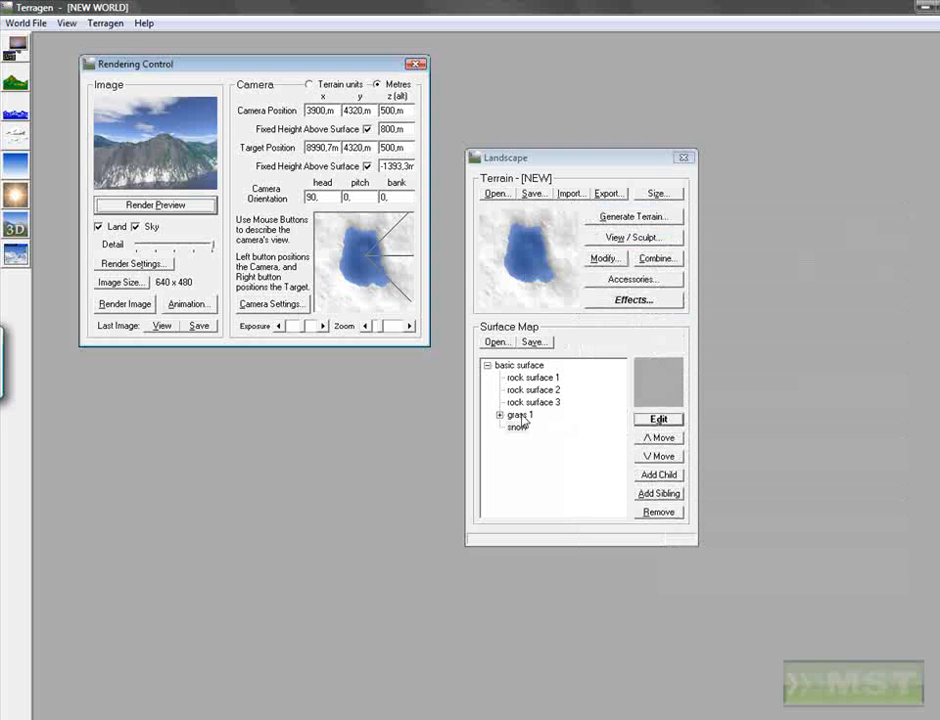
left_click(658, 511)
left_click(196, 207)
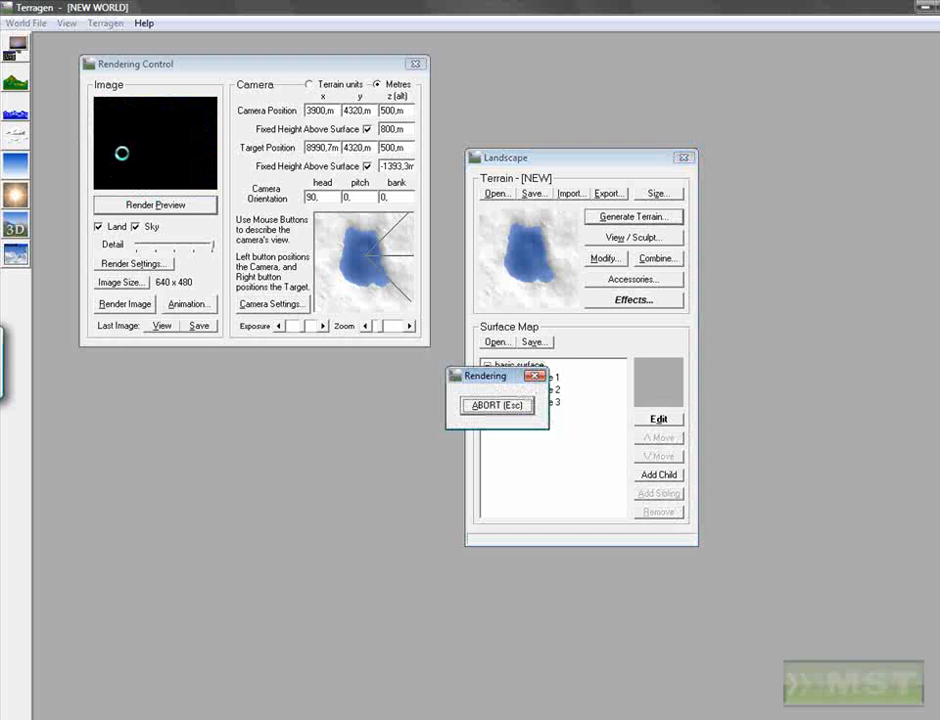
- Preview the landscape in several directions with the camera heading set to 0, 180 and 270
double_click(315, 197)
type("0")
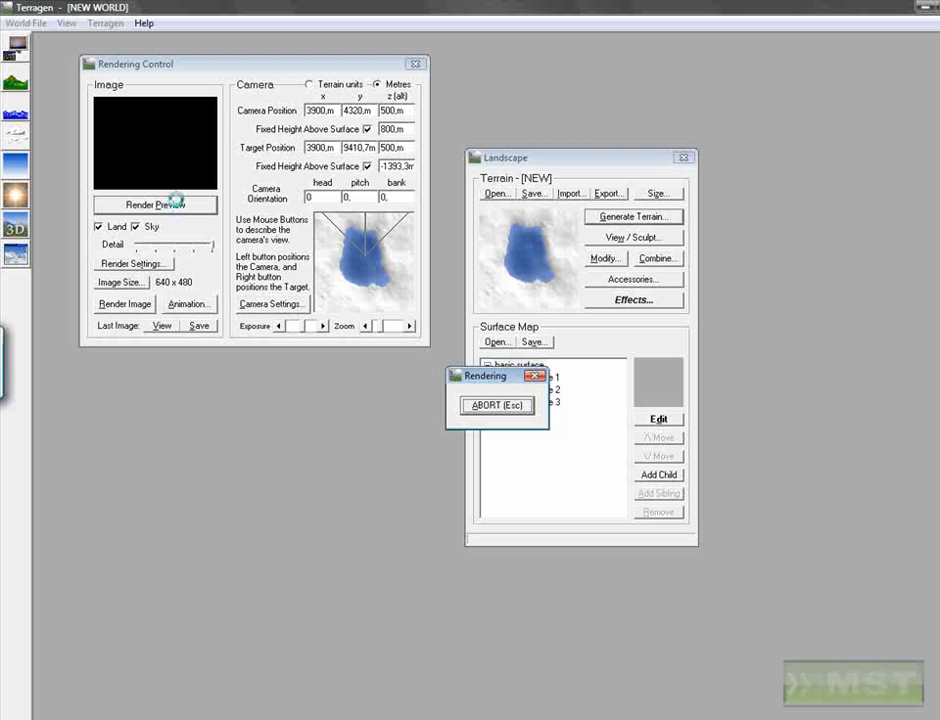
double_click(327, 194)
type("180")
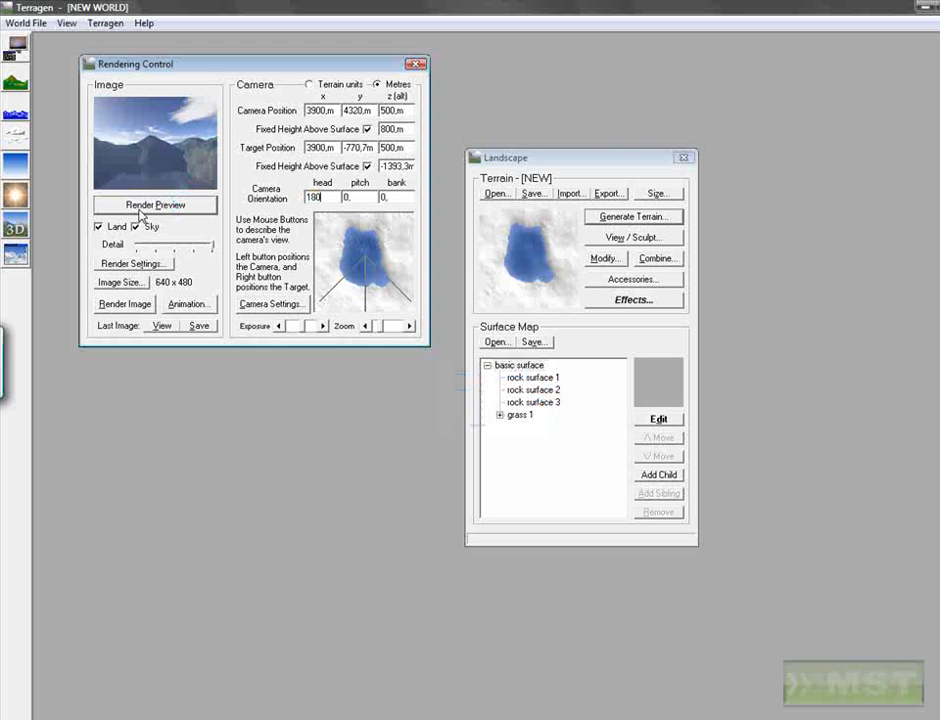
key("Return")
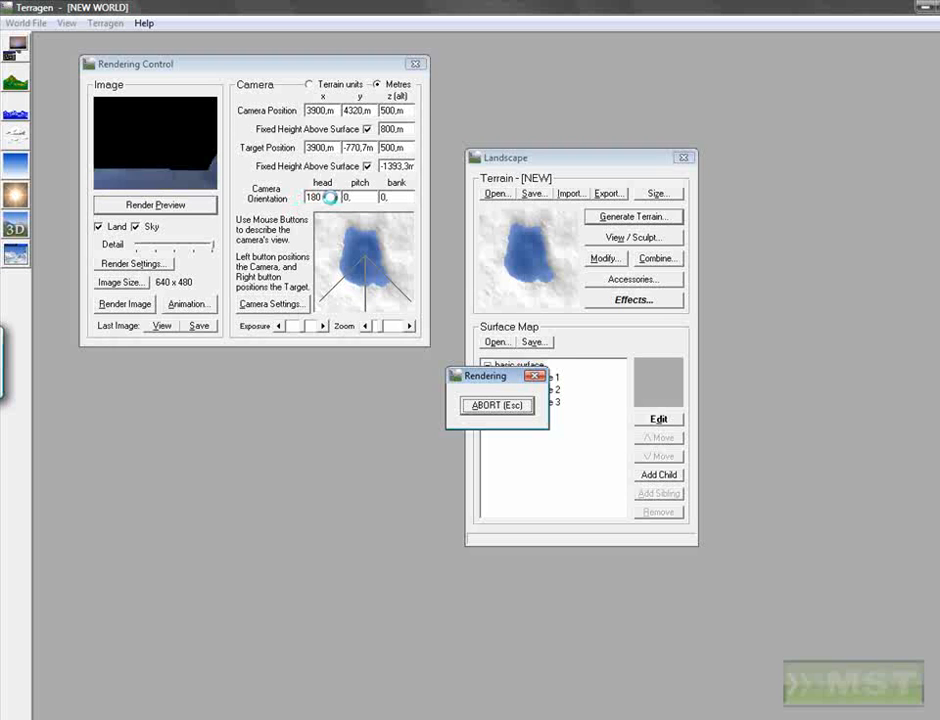
type("270")
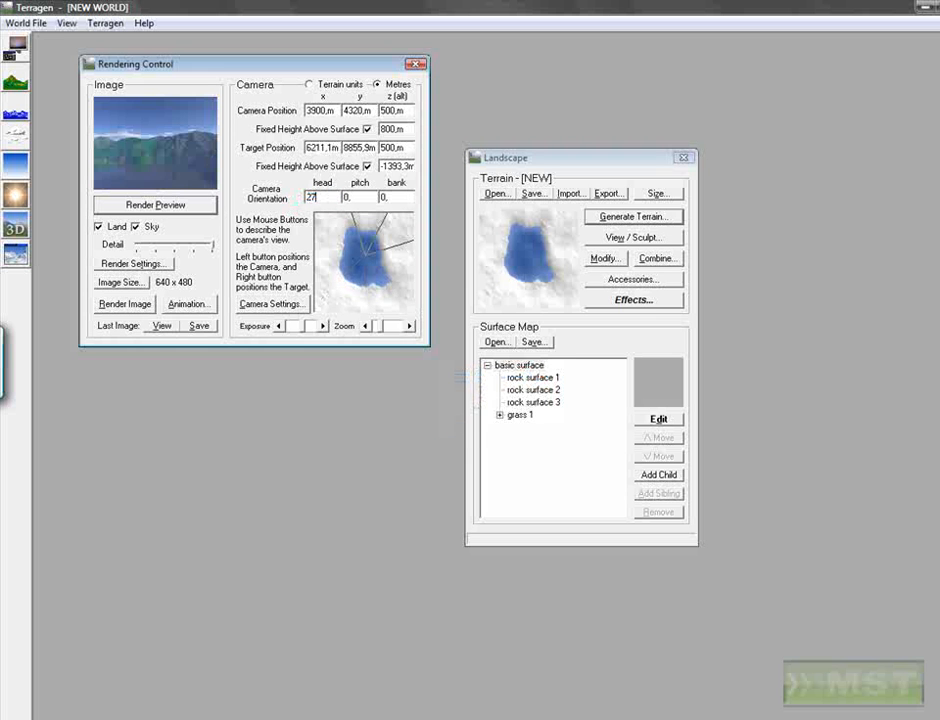
left_click(136, 201)
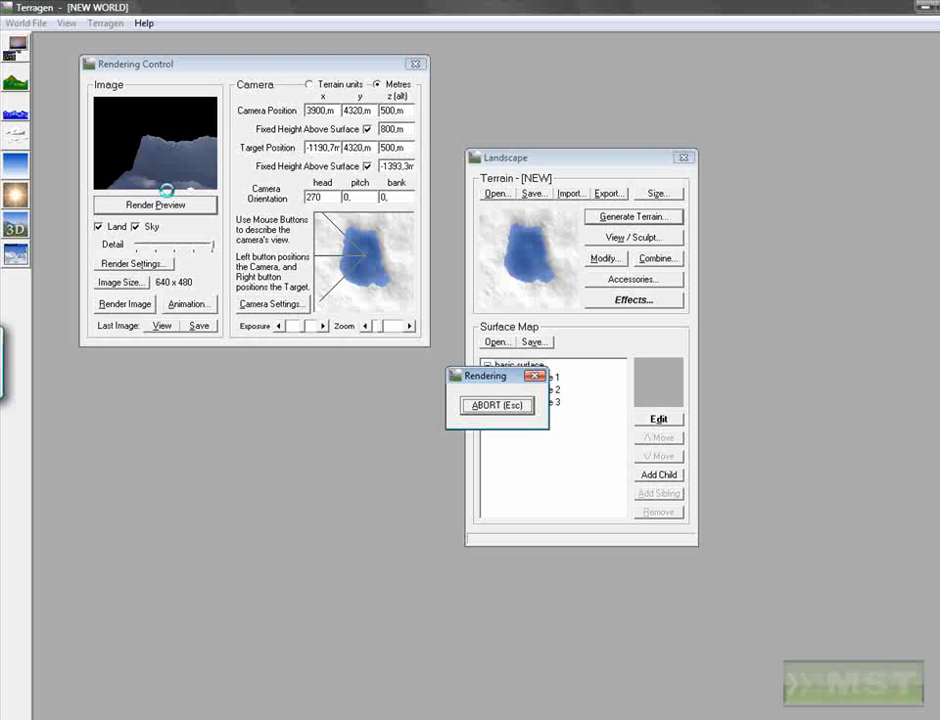
- Set the camera heading to 0 and render a preview
double_click(322, 197)
type("0")
key("Return")
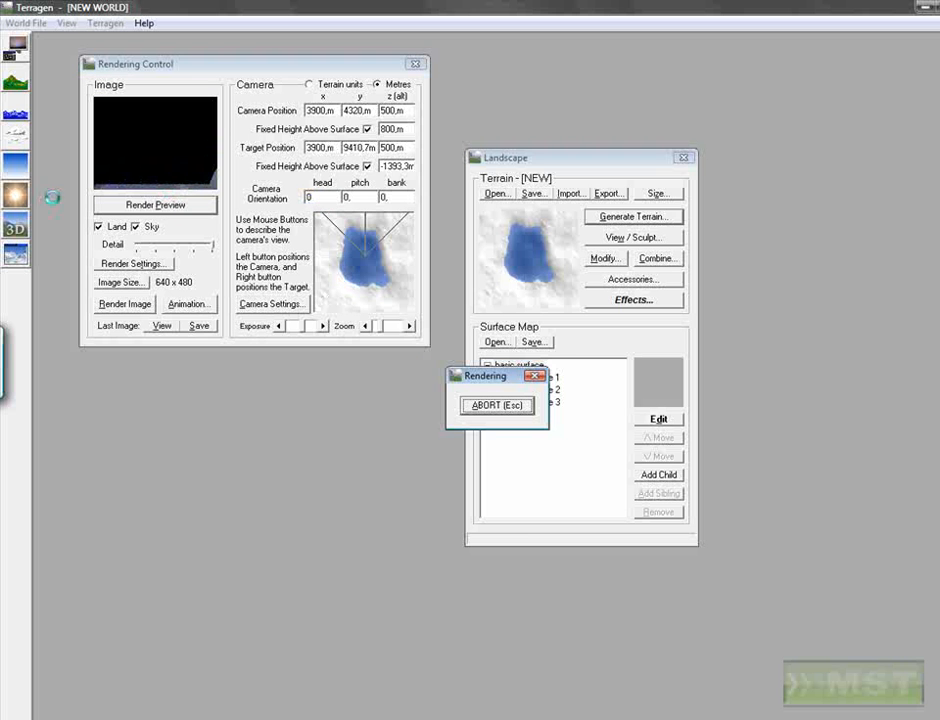
- Set the water level to 200 m, update the maps and render a preview
left_click(15, 110)
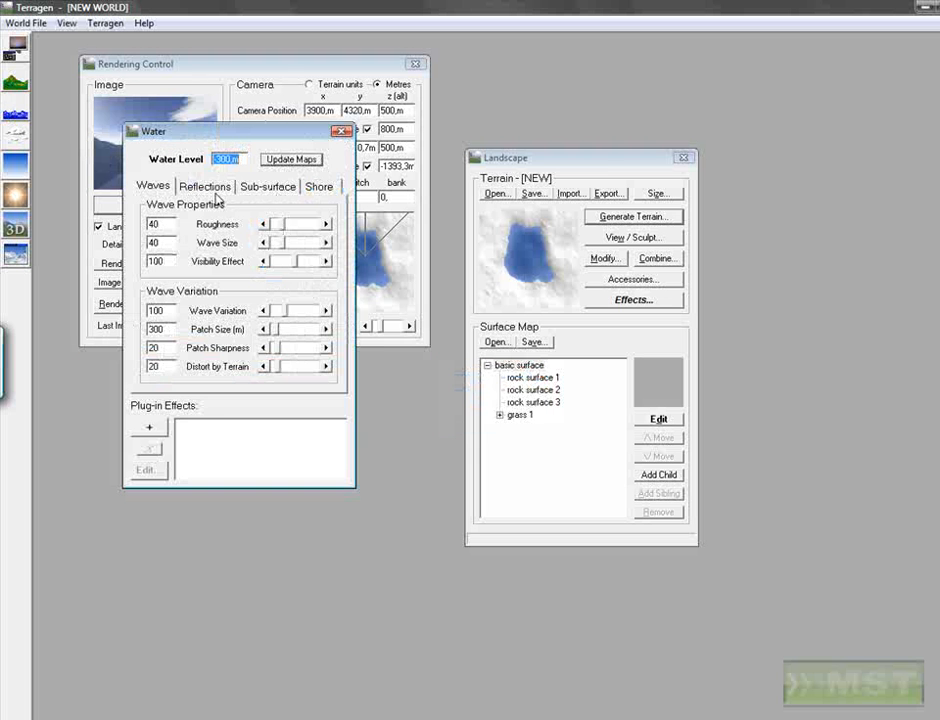
left_click_drag(229, 138, 604, 338)
type("-300")
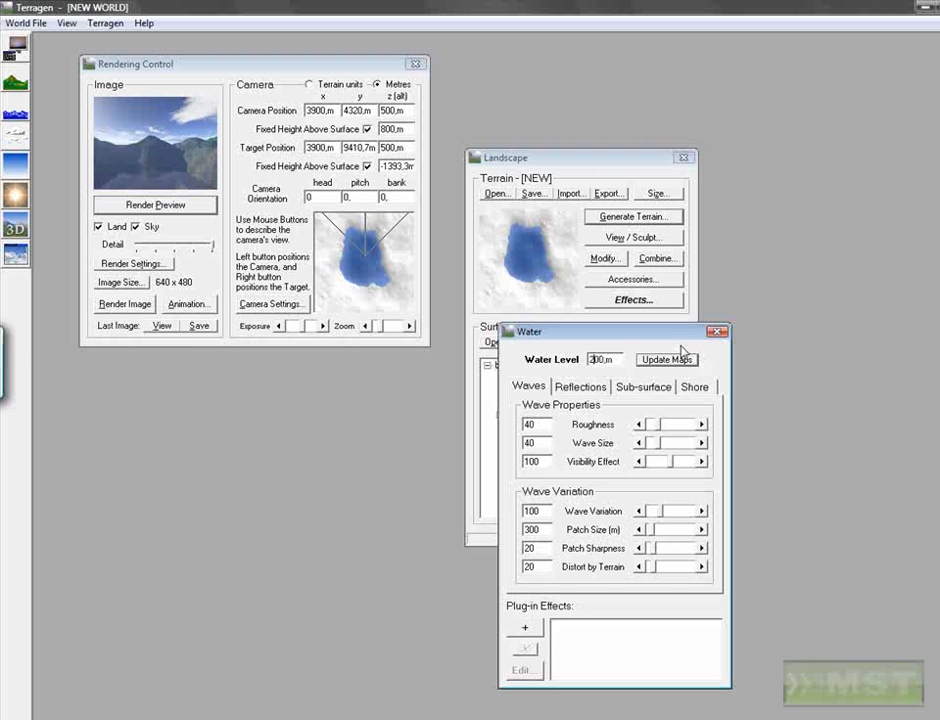
left_click(667, 359)
left_click(154, 204)
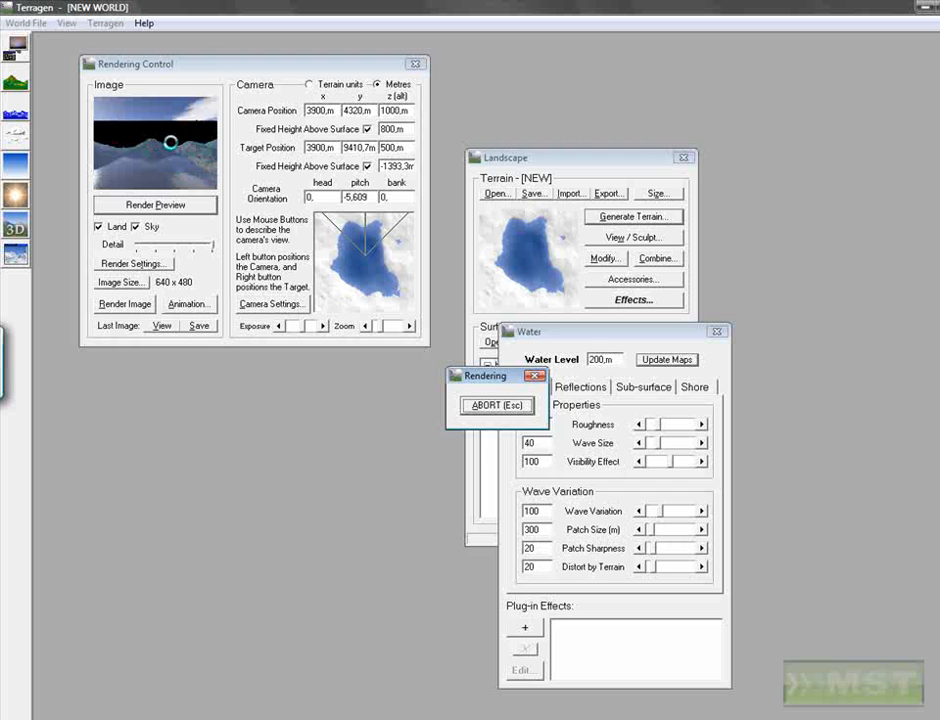
- Lower the water level to -200 m, update the maps and render a preview
double_click(605, 359)
key("BackSpace")
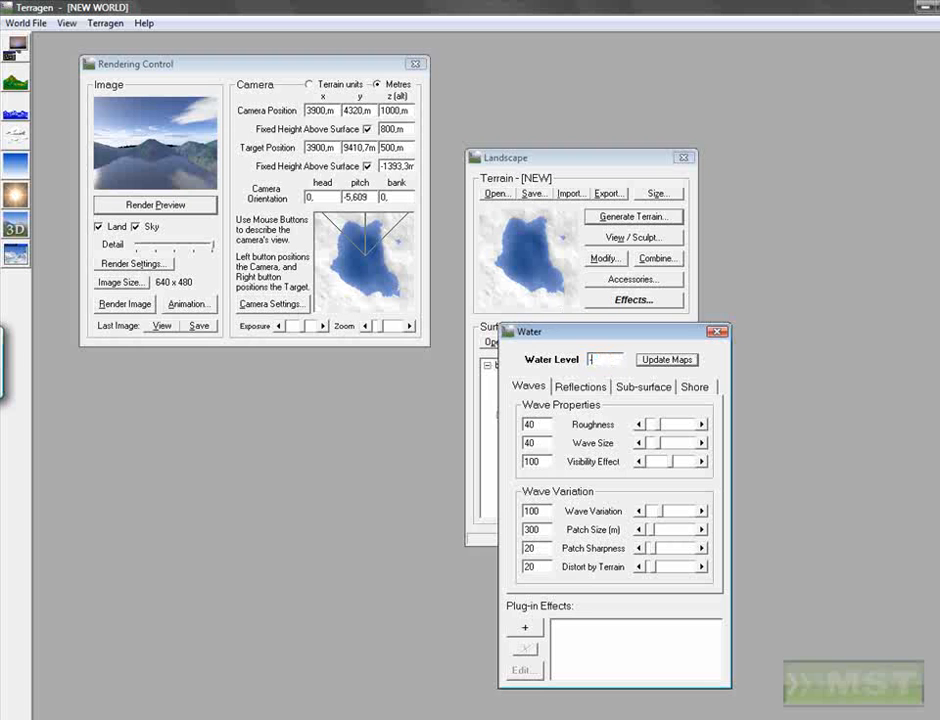
type("-200")
left_click(667, 359)
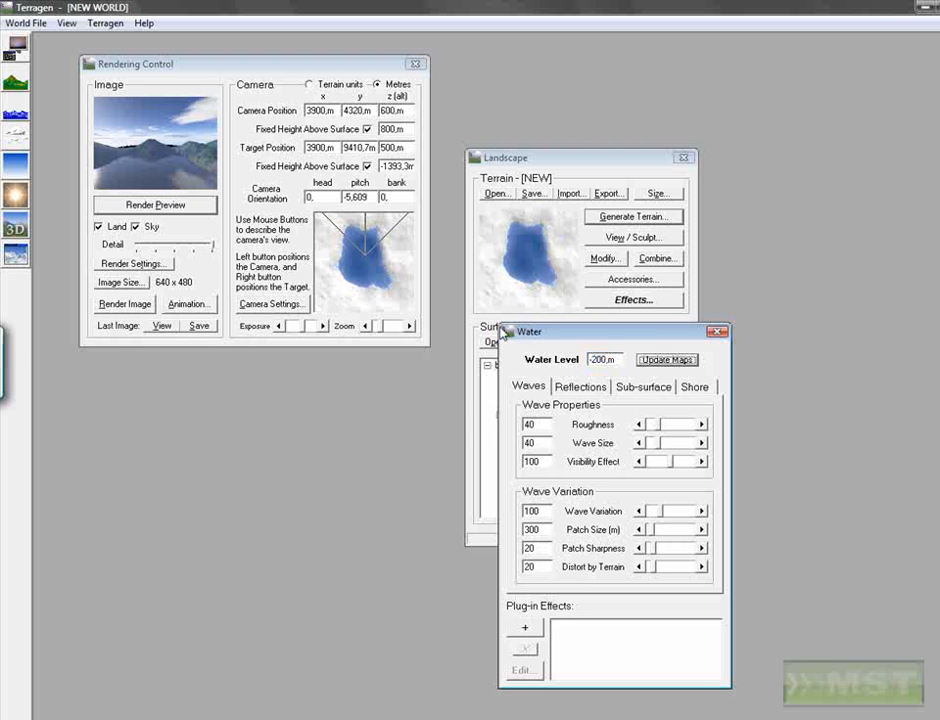
left_click(150, 204)
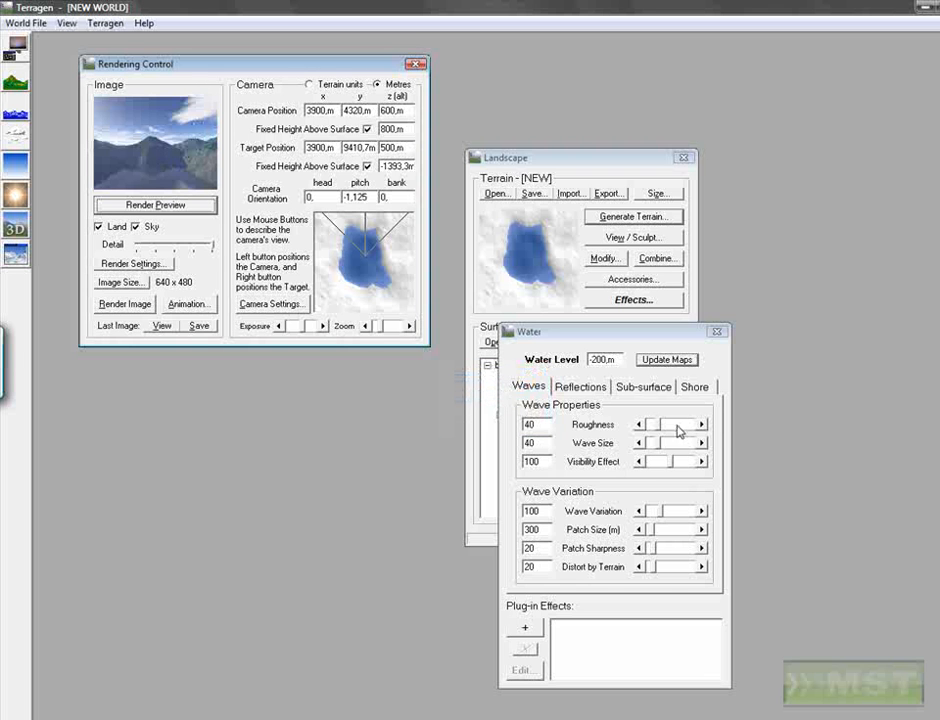
- Set the water's wave roughness to 11 and wave size to 100, and check the result in a preview
left_click(644, 427)
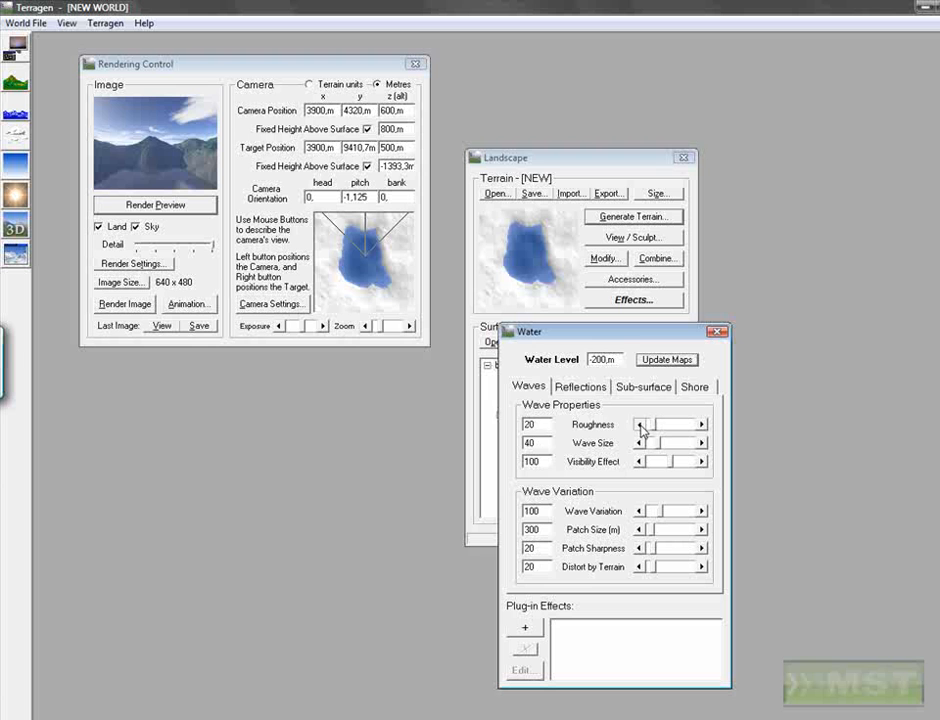
left_click(678, 442)
left_click(649, 449)
left_click(162, 205)
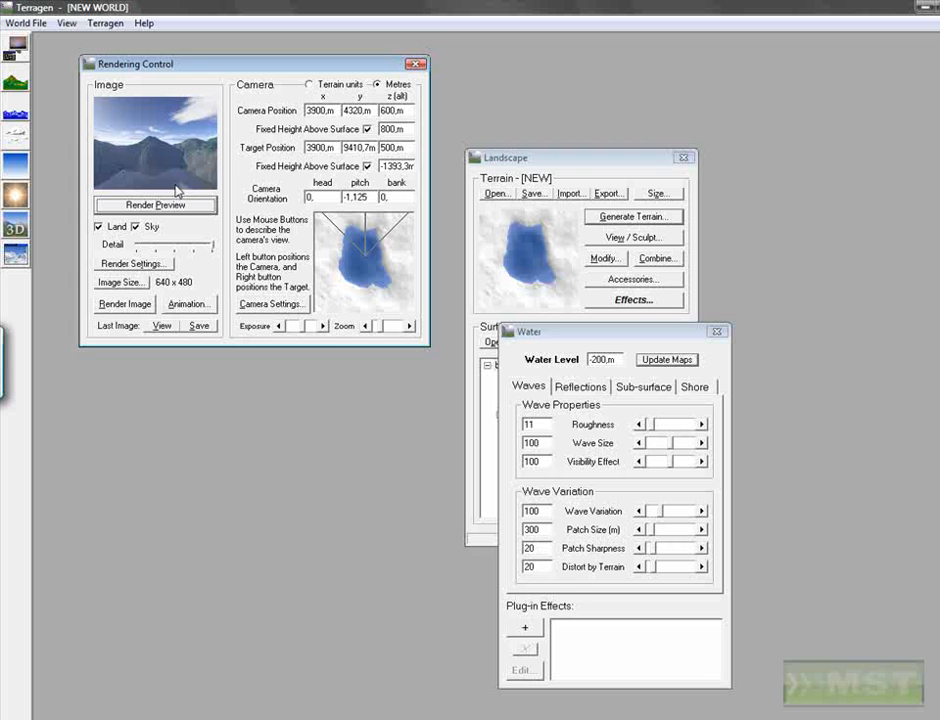
left_click(716, 331)
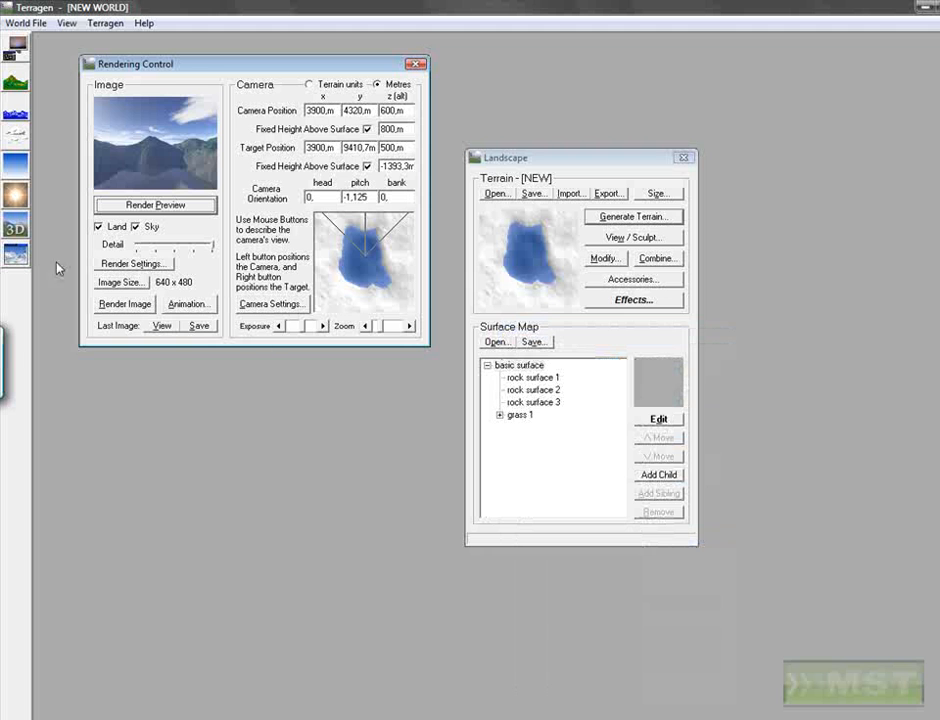
- Set the cloud layer's altitude to 920 m and render a preview
left_click(16, 134)
left_click_drag(115, 66, 457, 315)
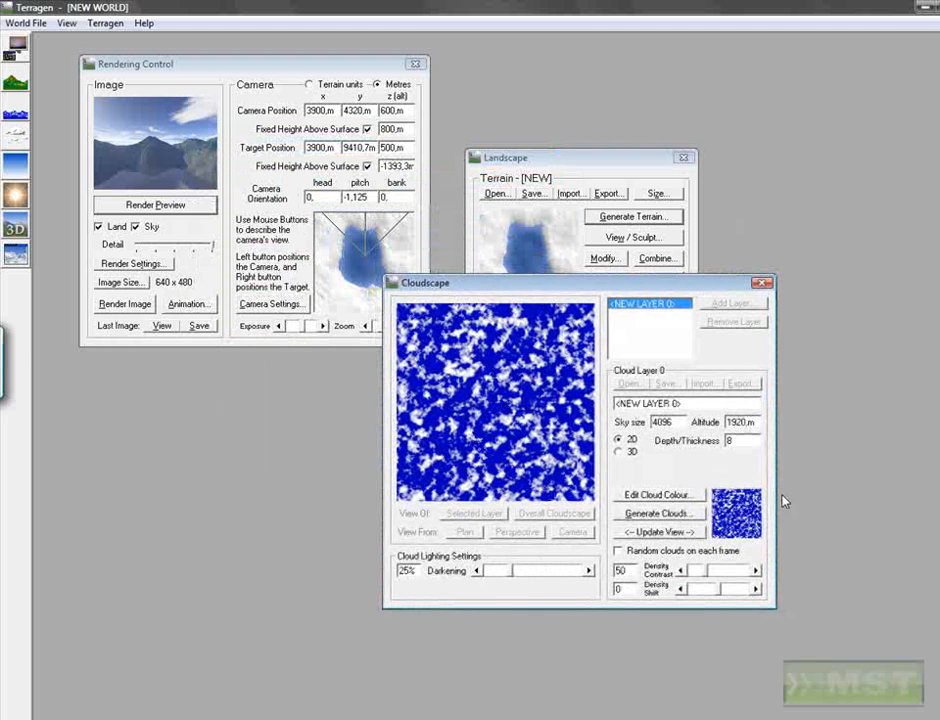
double_click(757, 424)
type("820")
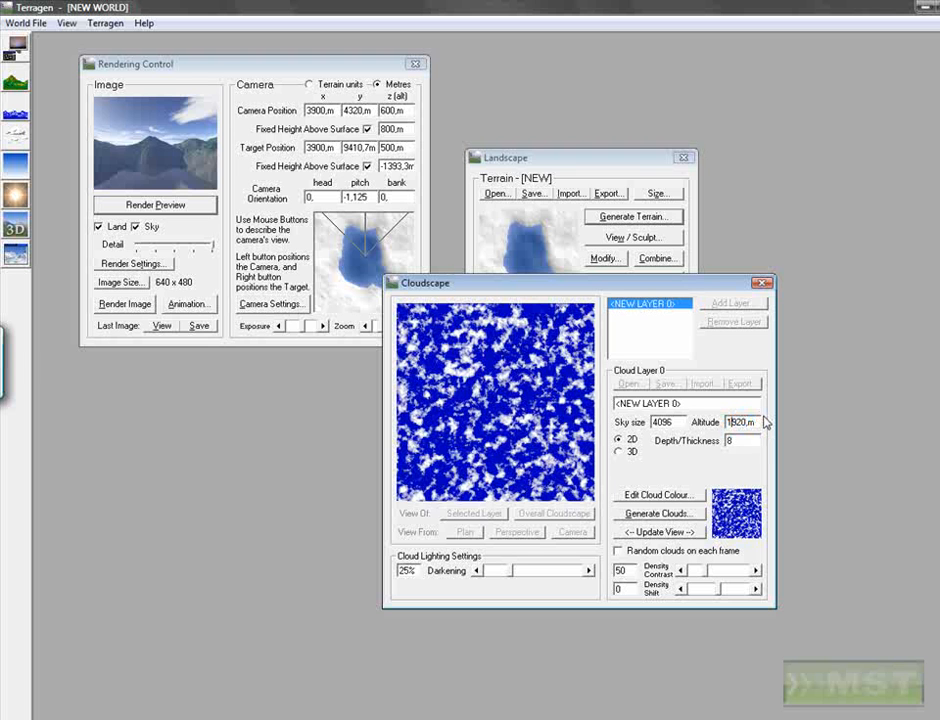
left_click(124, 207)
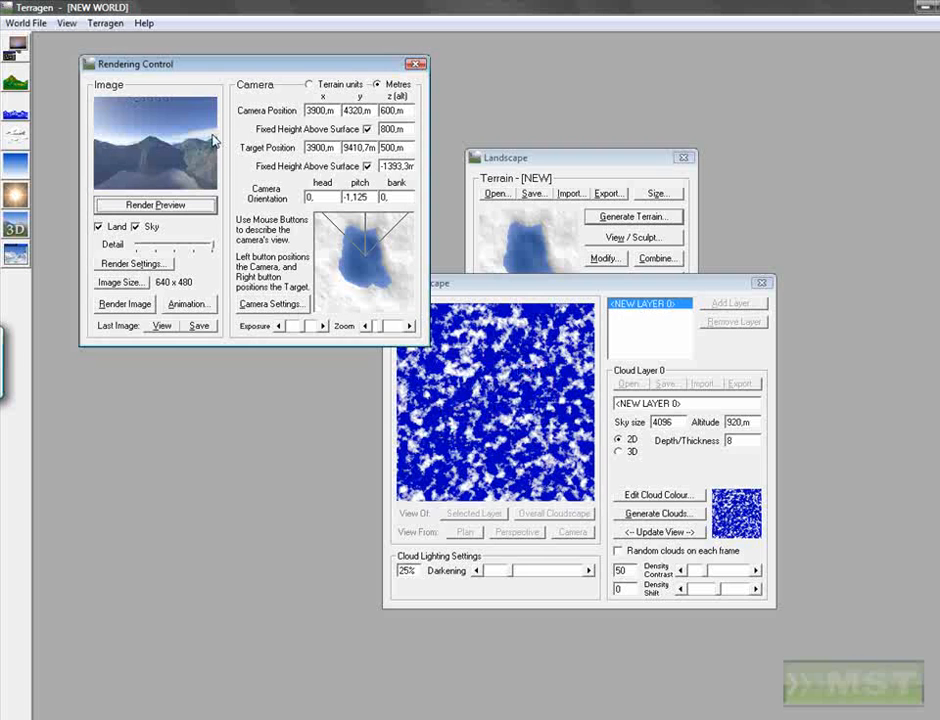
- Raise the cloud layer's altitude to 2020 m and render a preview
left_click(742, 424)
double_click(740, 421)
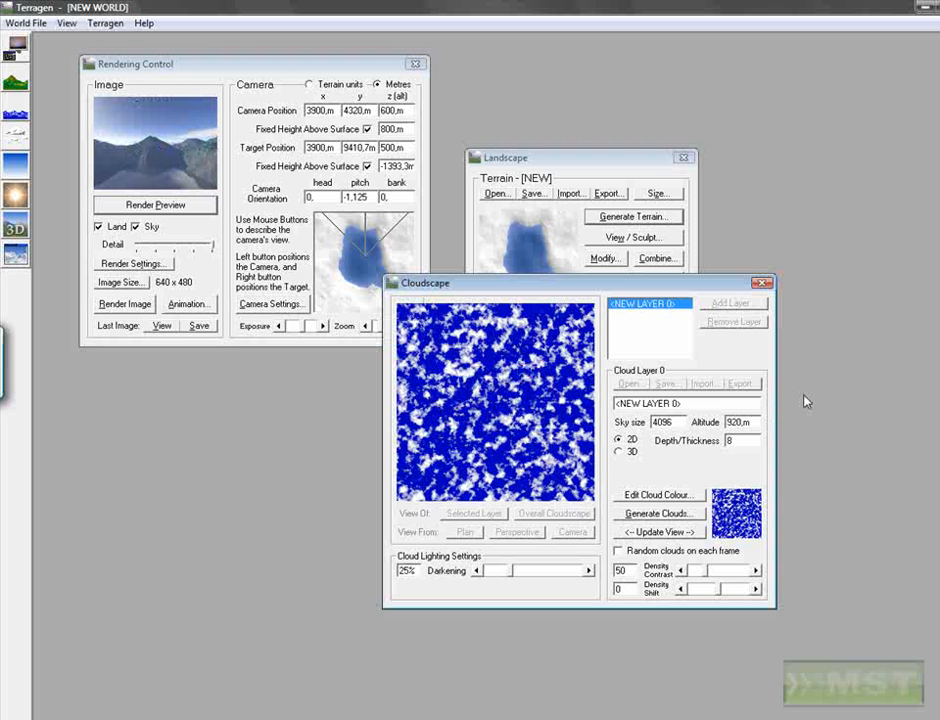
key("BackSpace")
type("20")
left_click(185, 204)
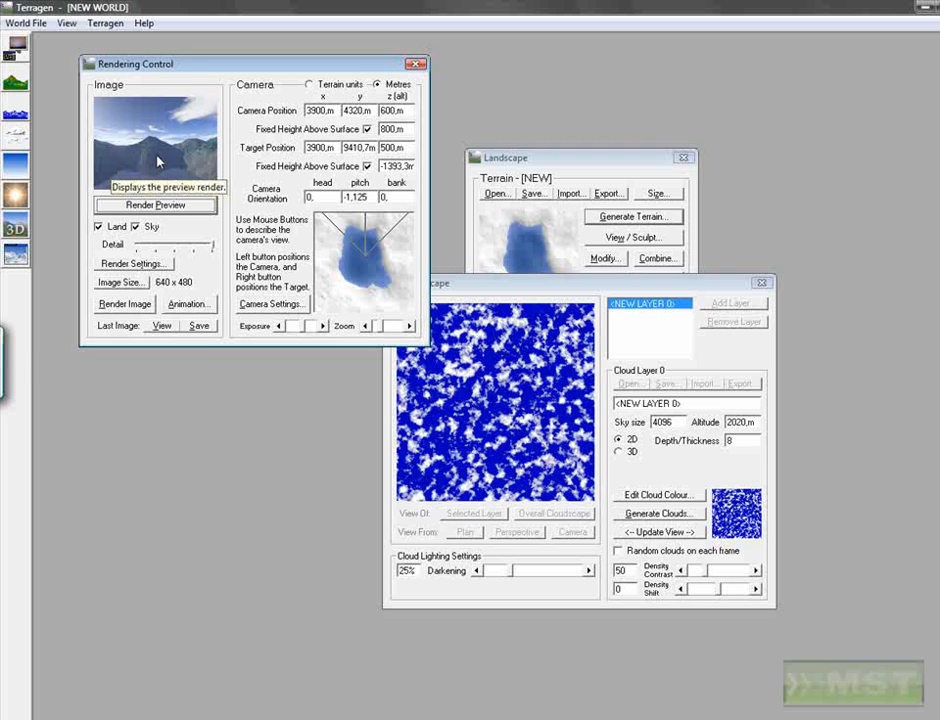
- Set the cloud layer's depth/thickness to 50 and render a preview
left_click(739, 439)
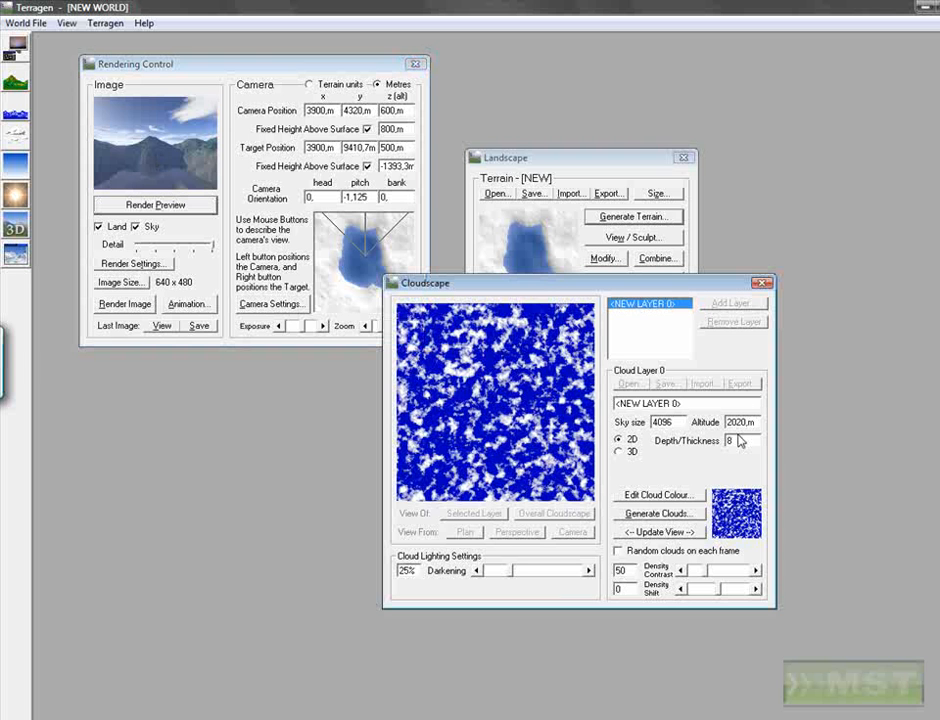
type("0")
left_click(178, 201)
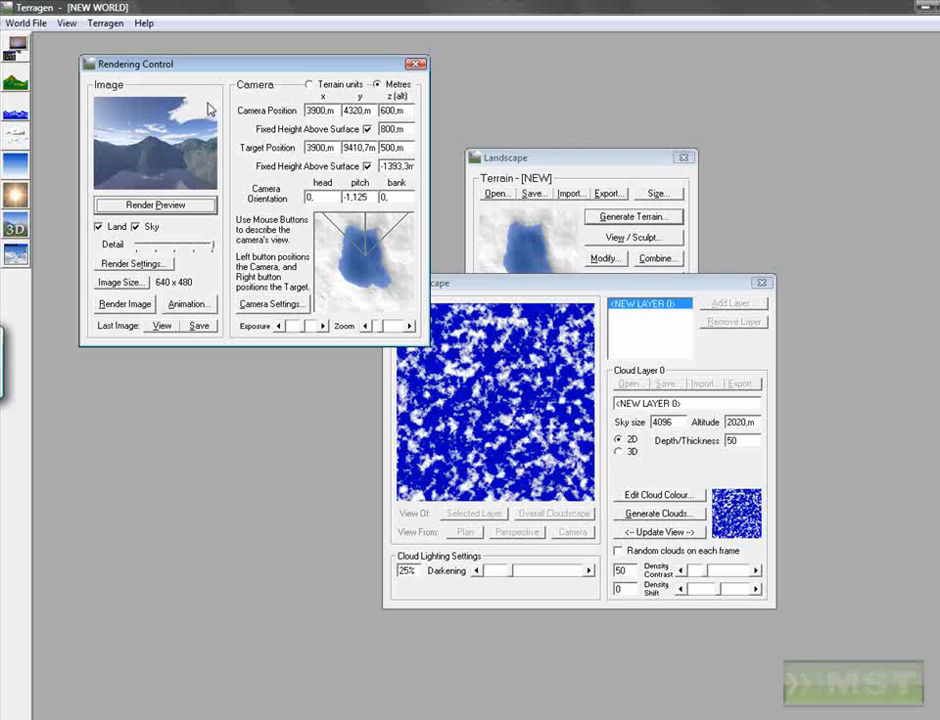
- Return the cloud layer's depth/thickness to 8 and render a preview
left_click(742, 437)
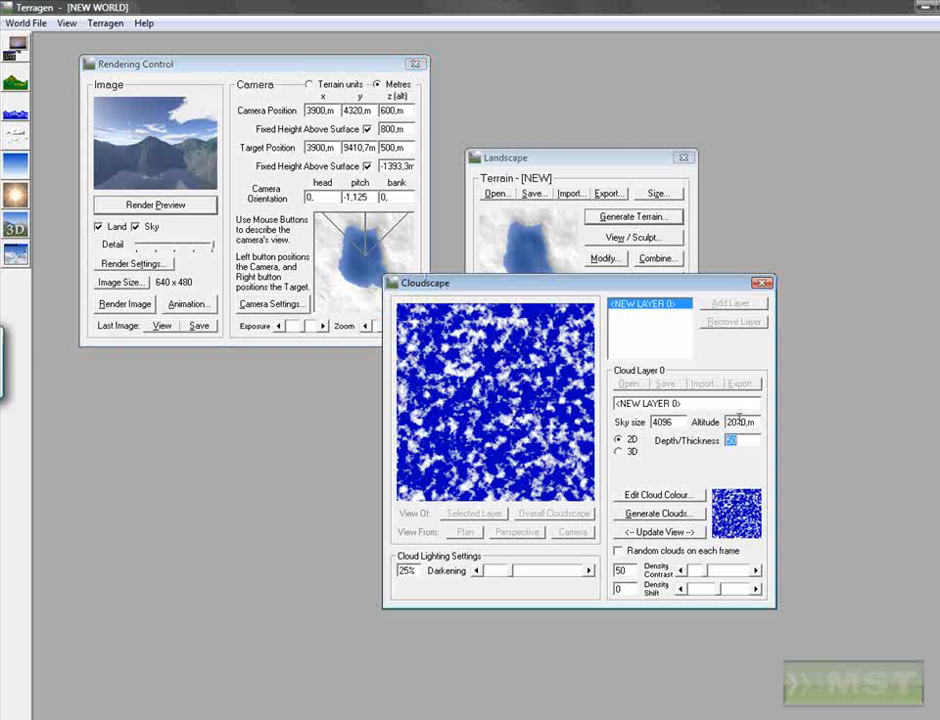
type("8")
left_click(175, 204)
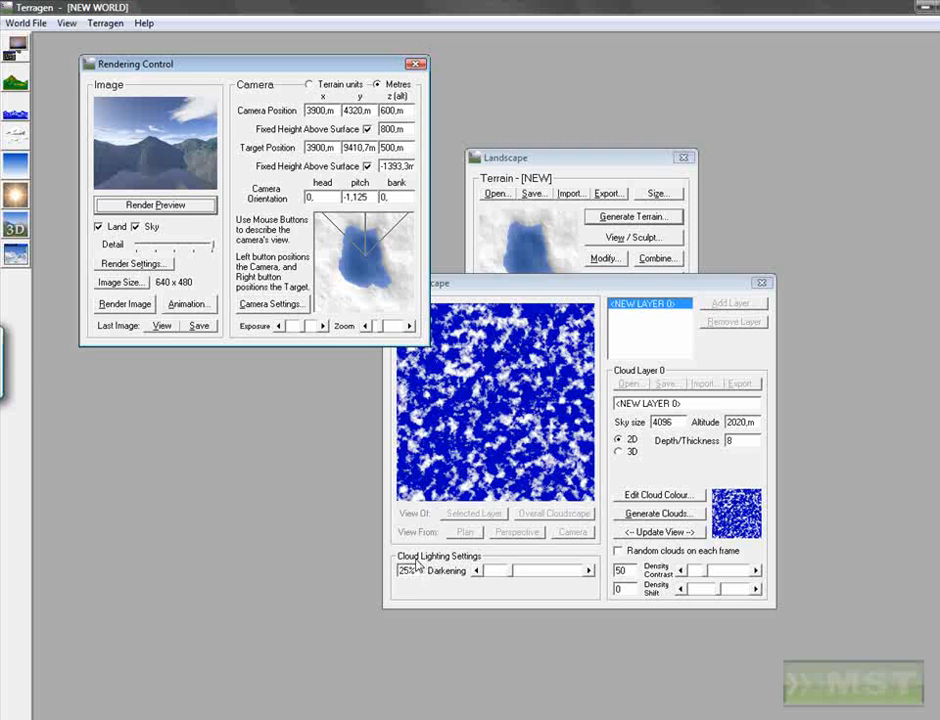
- Try the cloud lighting's darkening at 95% and at 0%, rendering a preview for each value
left_click_drag(563, 575, 584, 578)
left_click(585, 572)
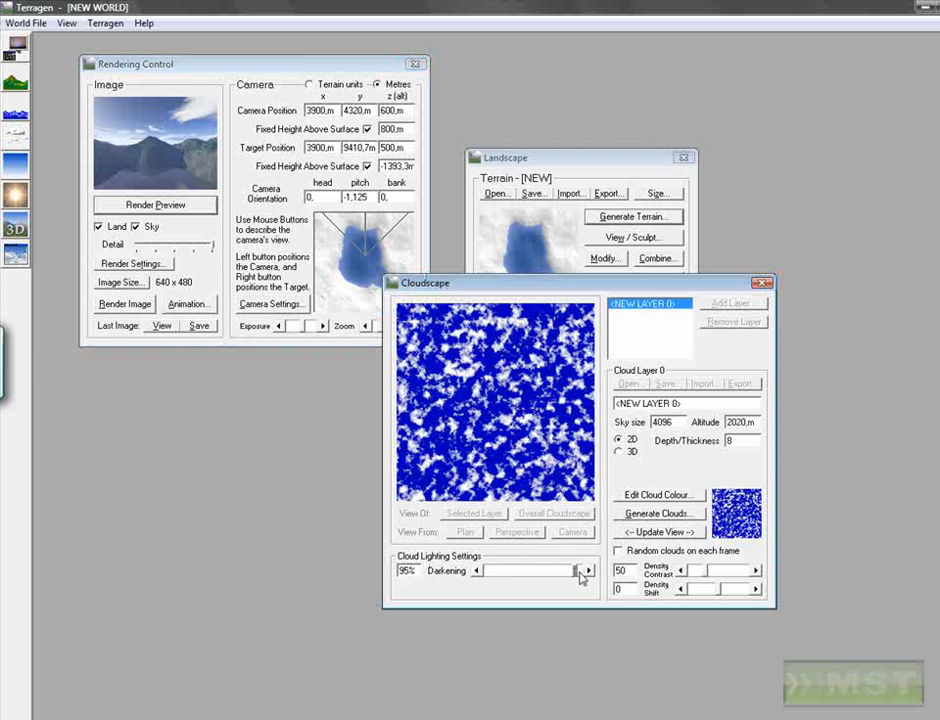
left_click(156, 207)
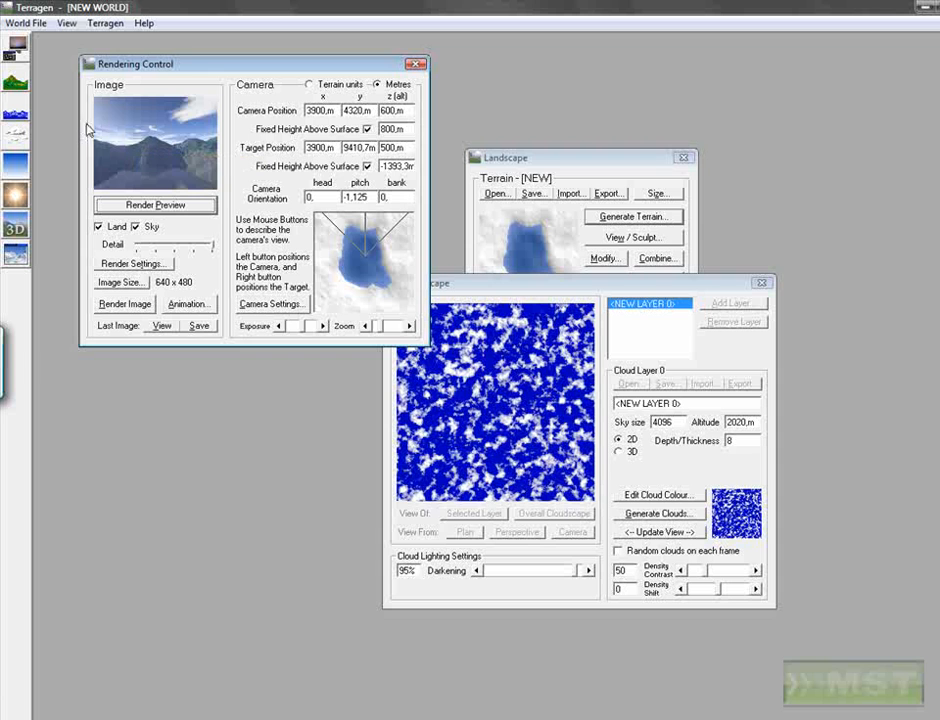
left_click_drag(579, 570, 352, 418)
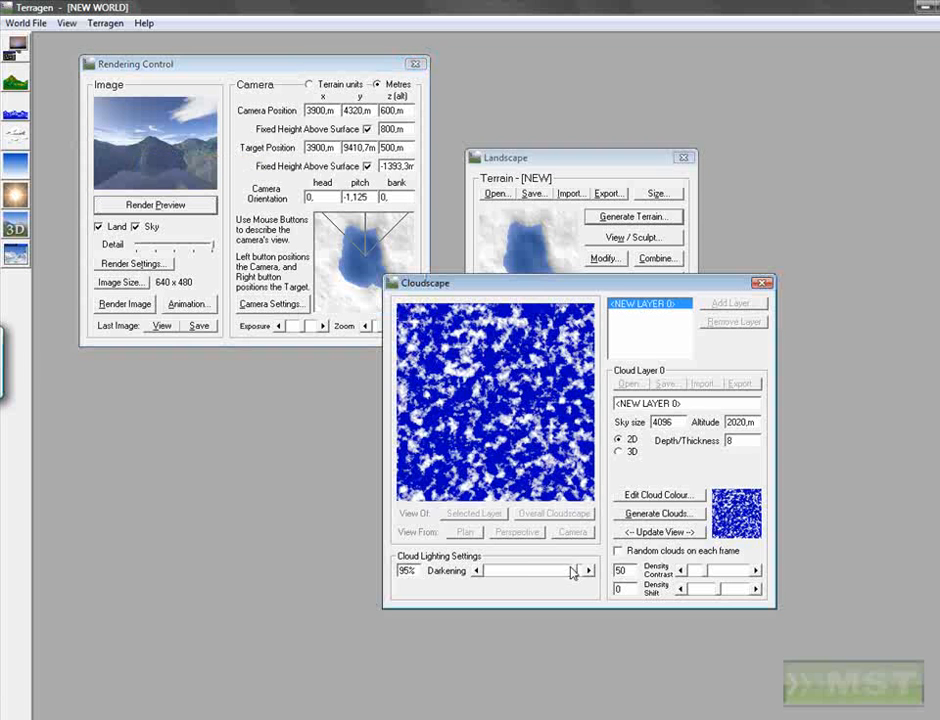
left_click(150, 206)
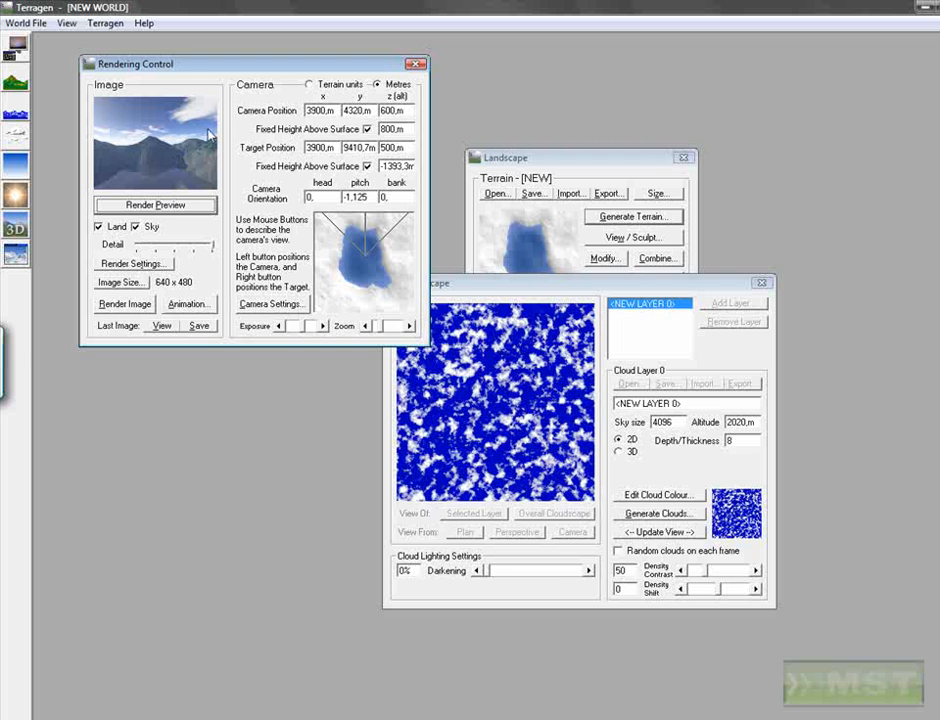
- Set the cloud lighting's darkening to 20% and render a preview
left_click(536, 575)
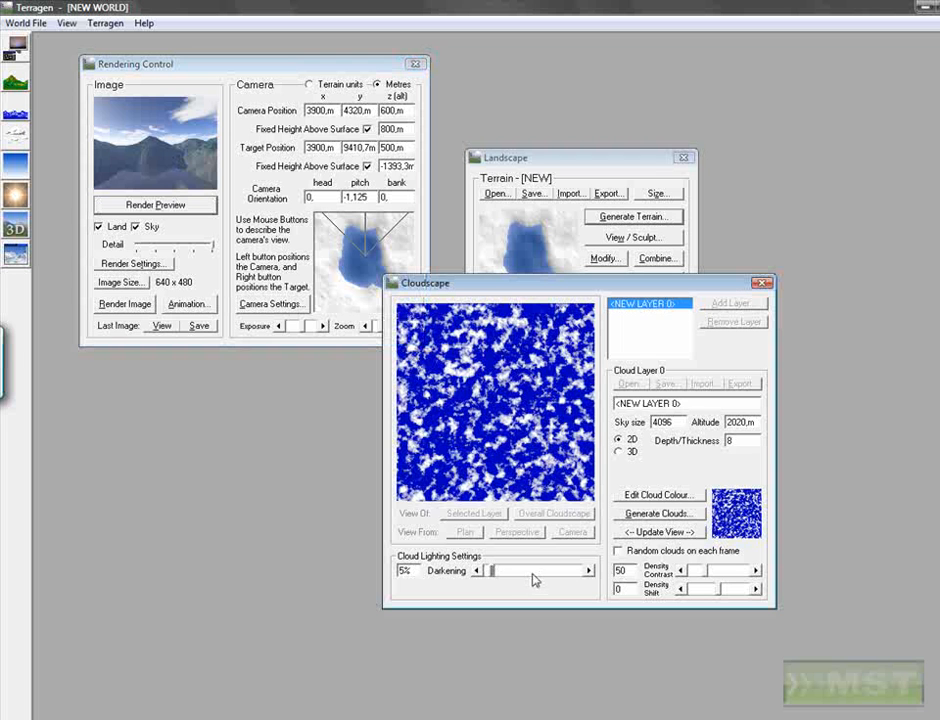
left_click(193, 205)
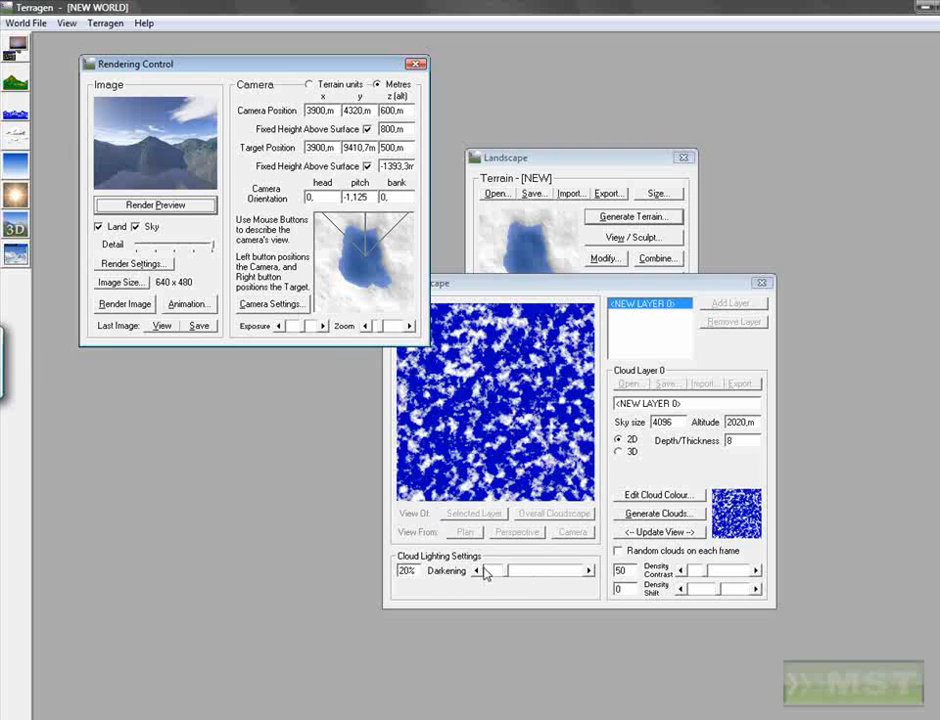
- Generate a new cloud pattern with the existing genesis settings and render a preview
left_click(659, 514)
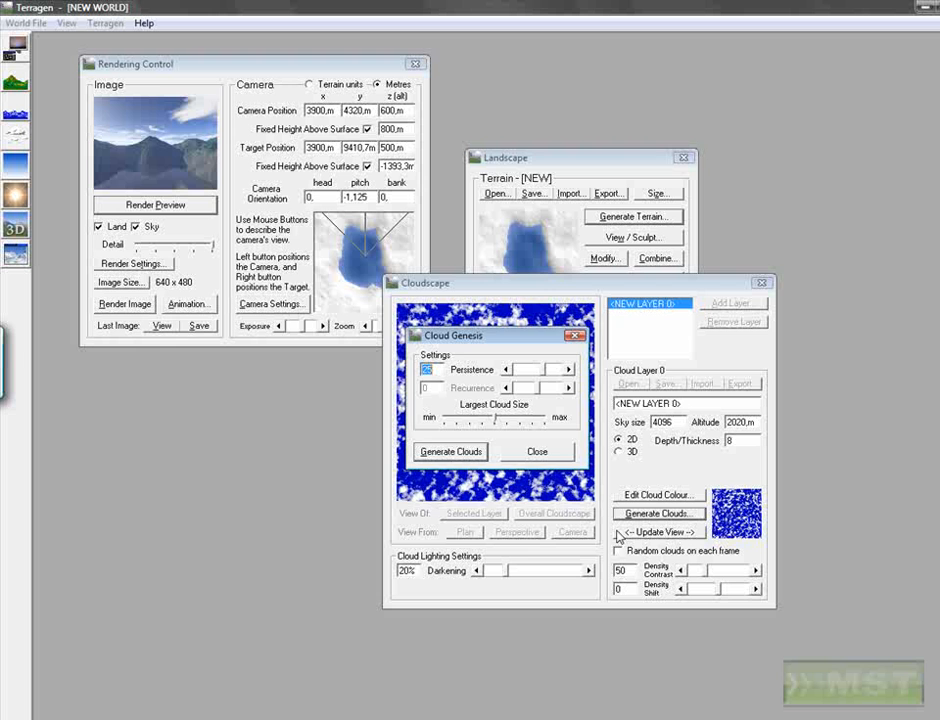
left_click(445, 453)
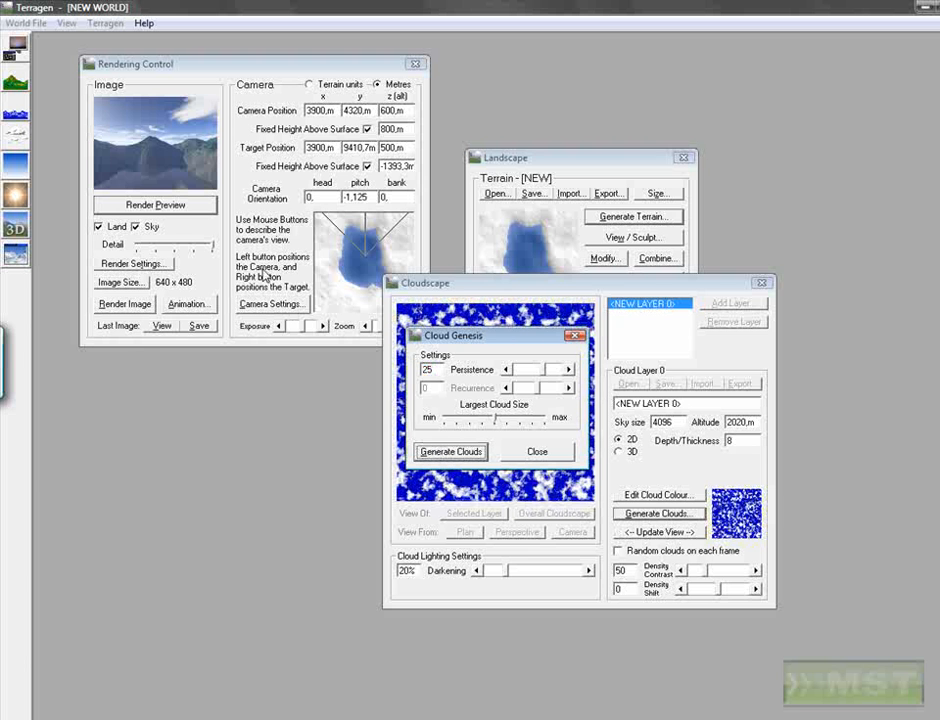
left_click(537, 452)
left_click(170, 205)
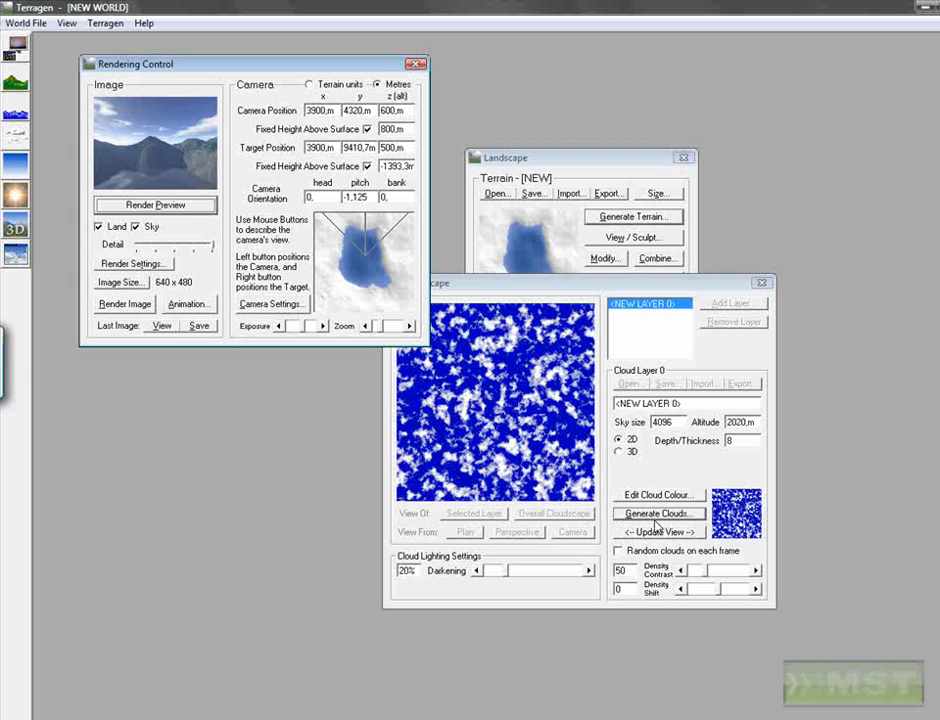
- Set the camera's pitch to 0 and render a preview
double_click(366, 198)
type("0")
left_click(152, 201)
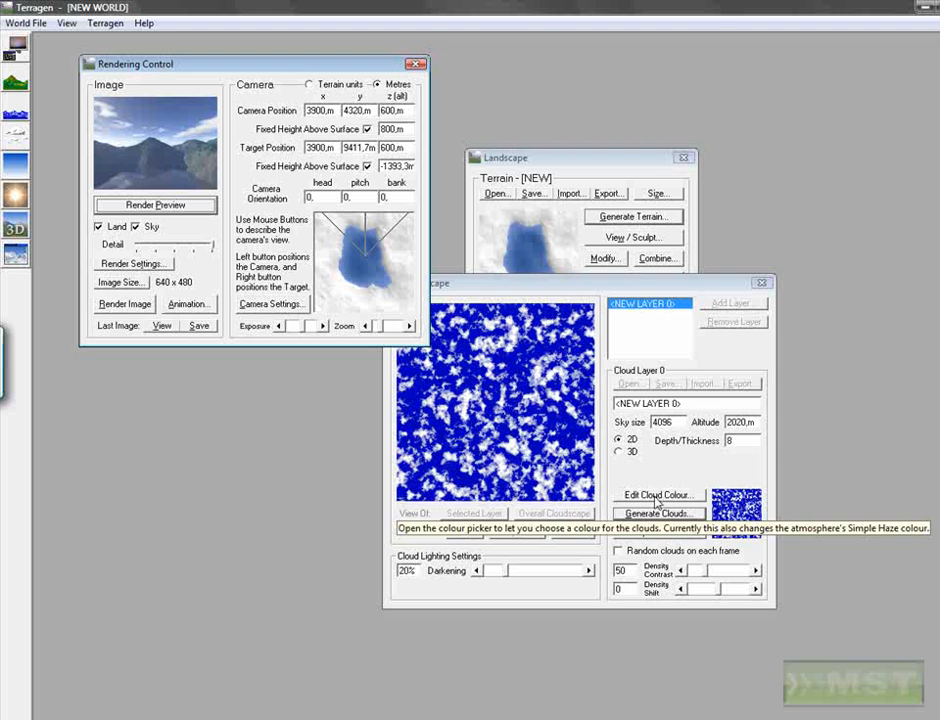
- Edit the cloud and haze colour by adjusting red and blue and setting green to 160, and render a preview
left_click(657, 500)
left_click_drag(503, 359, 341, 375)
left_click_drag(396, 398, 396, 416)
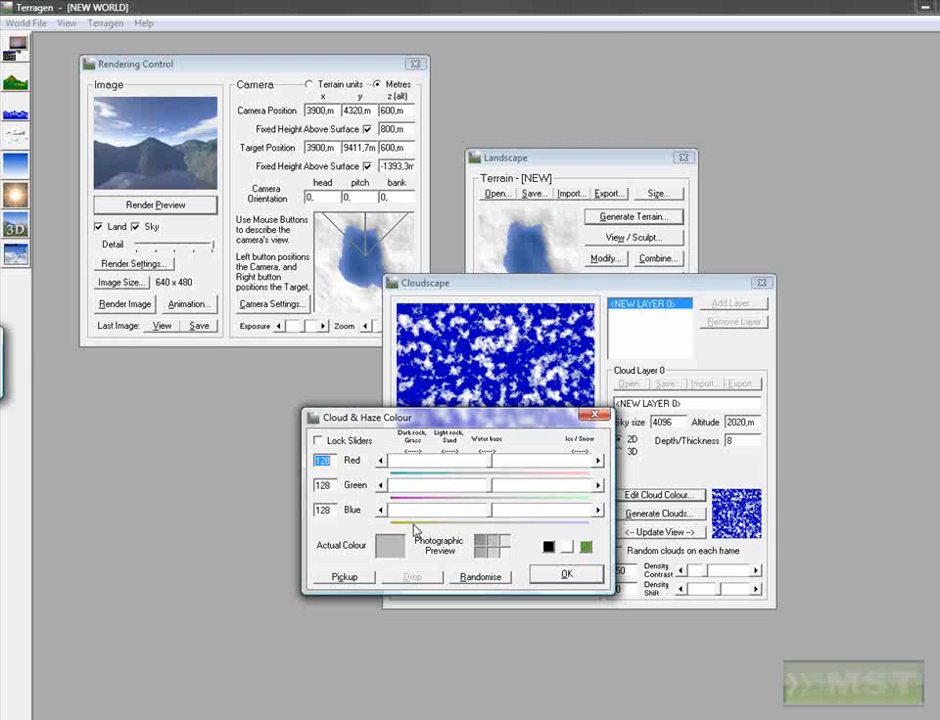
left_click(533, 461)
left_click(533, 487)
left_click(522, 510)
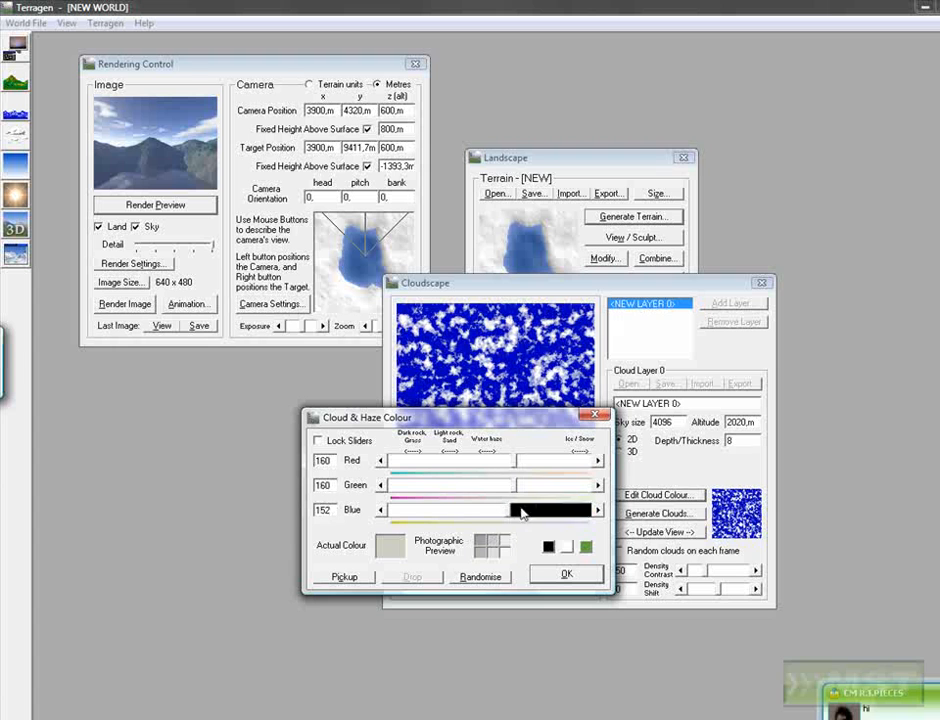
left_click(542, 464)
left_click(491, 512)
left_click(518, 462)
left_click(491, 510)
left_click(566, 573)
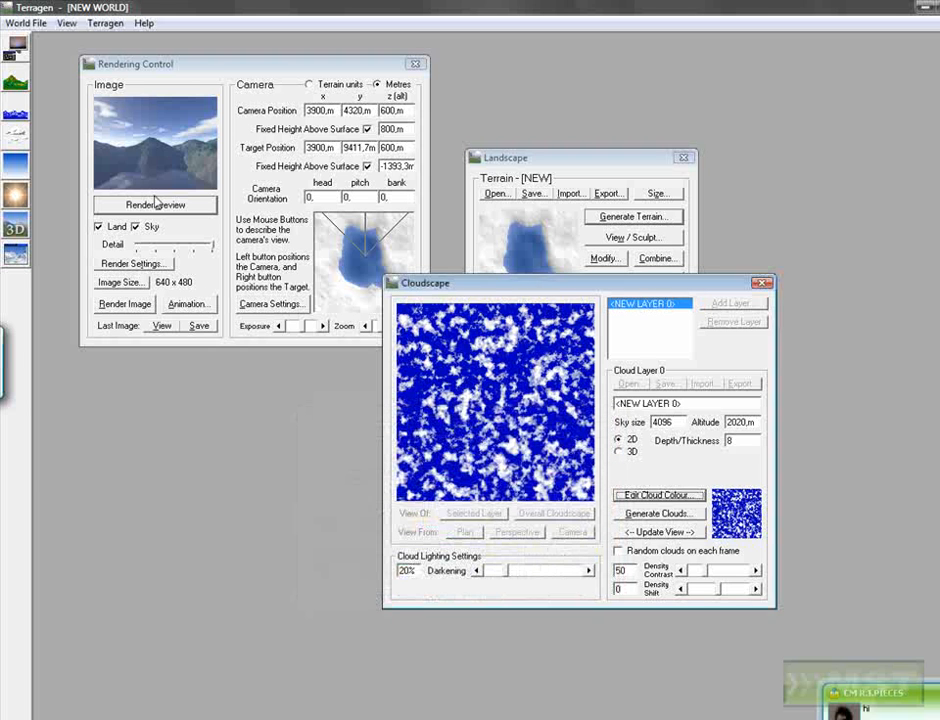
left_click(157, 204)
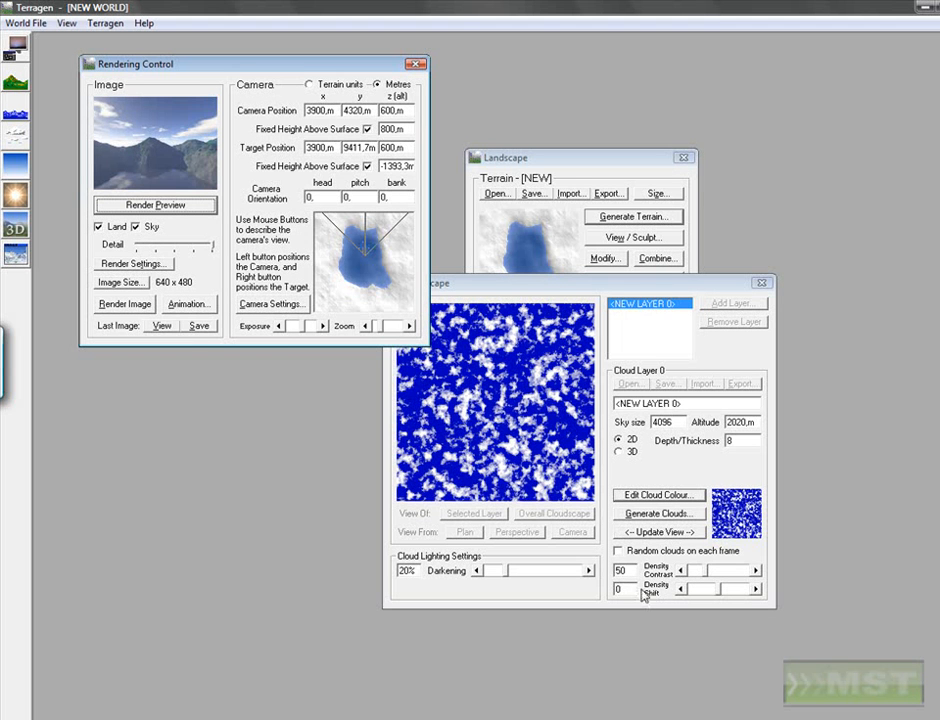
- Raise the cloud layer's density shift to 40, update the cloud view and render a preview
left_click(730, 590)
left_click(738, 589)
left_click(742, 589)
left_click(743, 589)
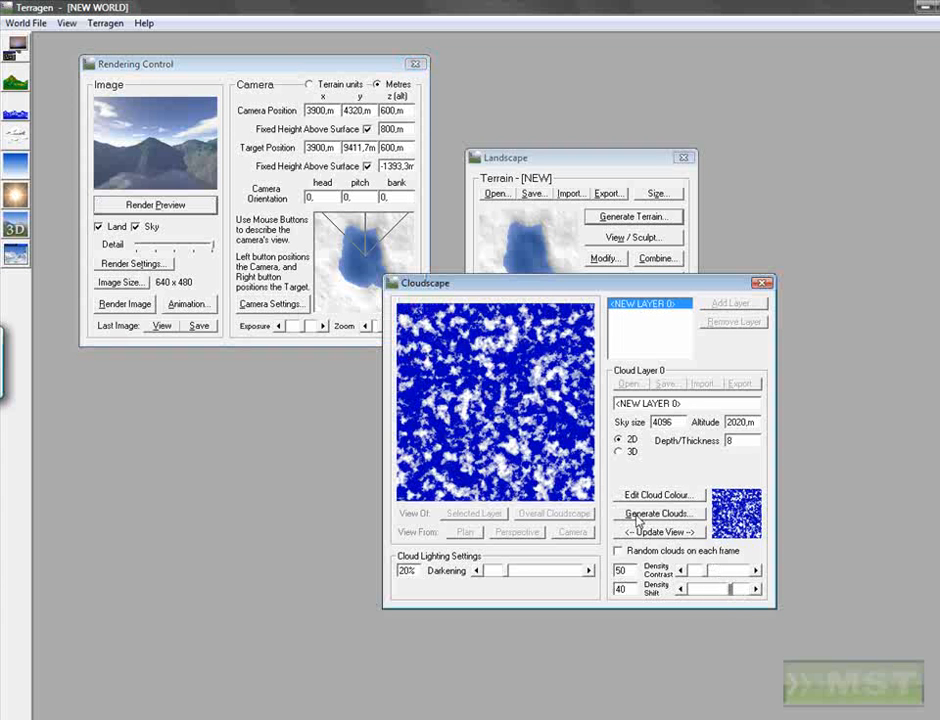
left_click(639, 532)
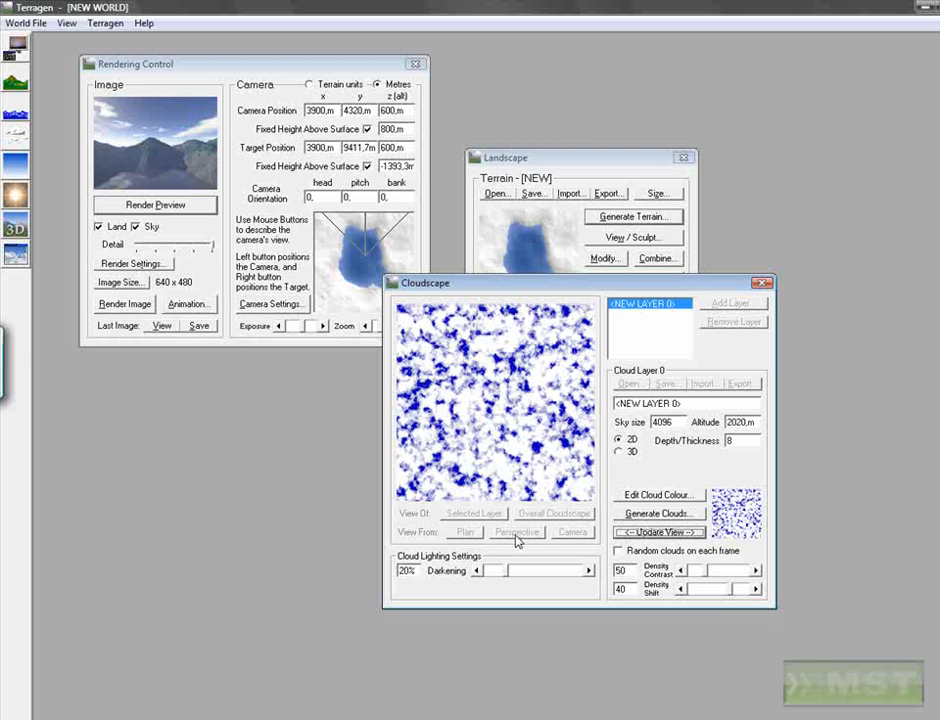
left_click(145, 204)
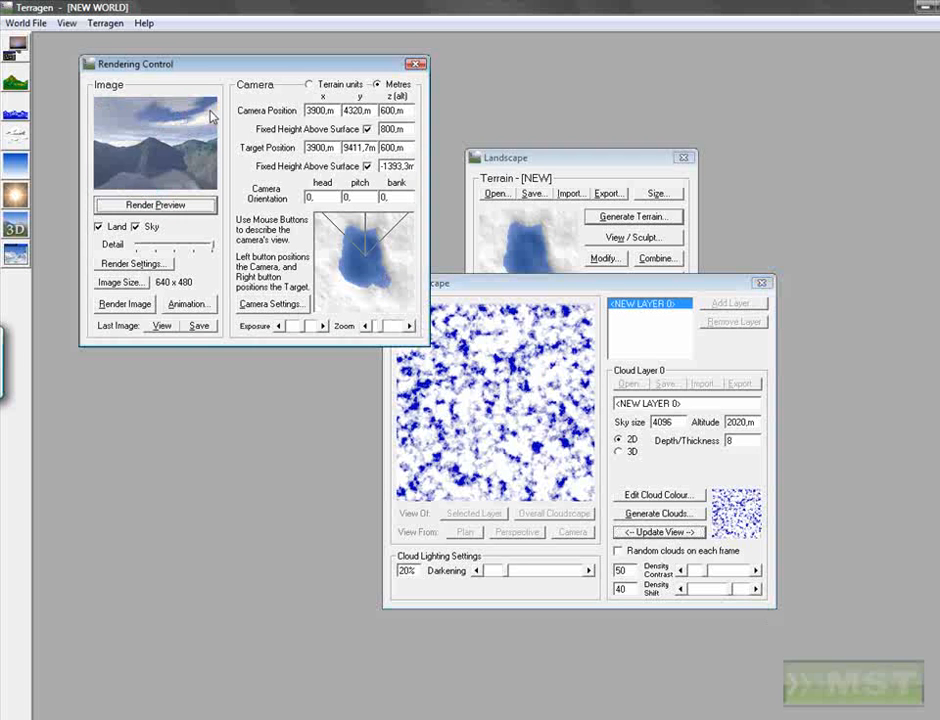
- Lower the cloud layer's density shift to 19, update the cloud view and render a preview
left_click(696, 589)
left_click(696, 589)
left_click(696, 589)
left_click(660, 532)
left_click(190, 205)
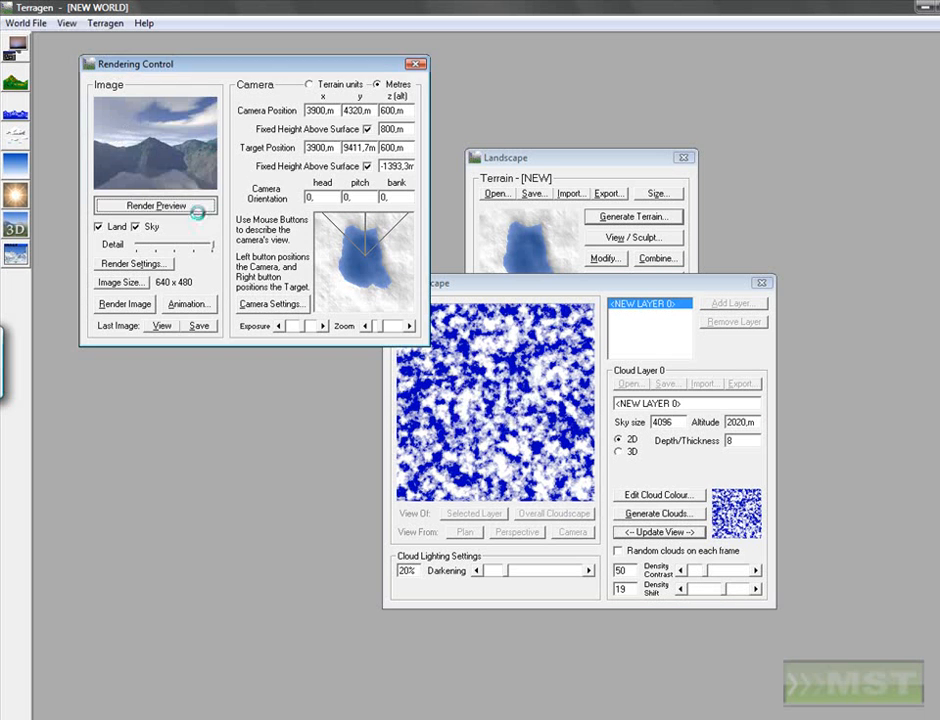
- Point the camera straight up by setting its pitch to 90, and render a preview of the clouds
double_click(356, 197)
type("90")
left_click(186, 204)
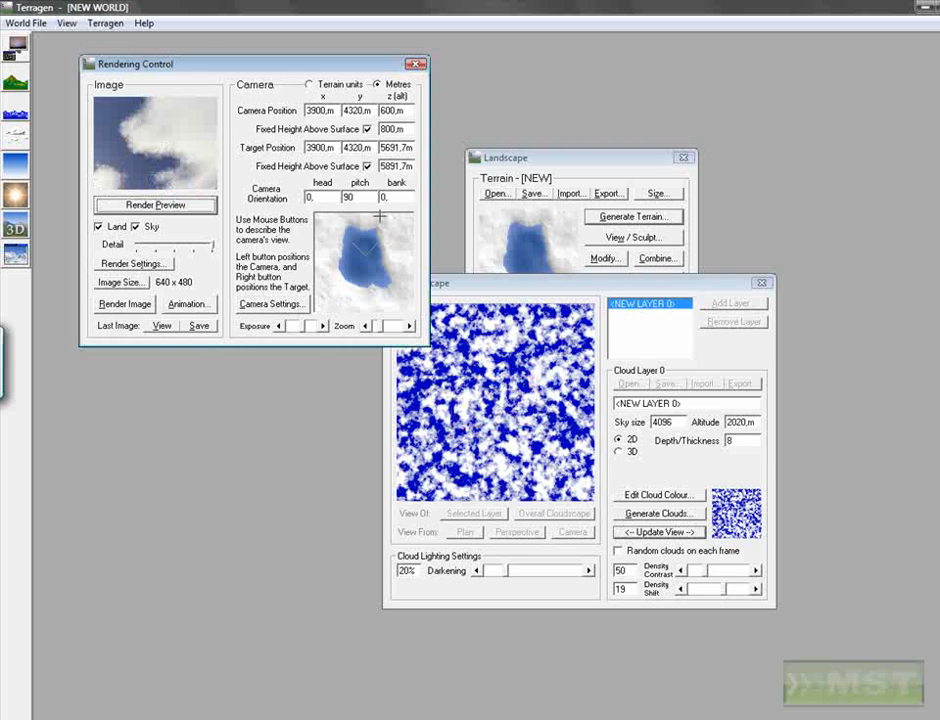
- Lower the cloud layer's density shift to 9 and on to -1, updating the cloud view and rendering a preview for each value
left_click(702, 591)
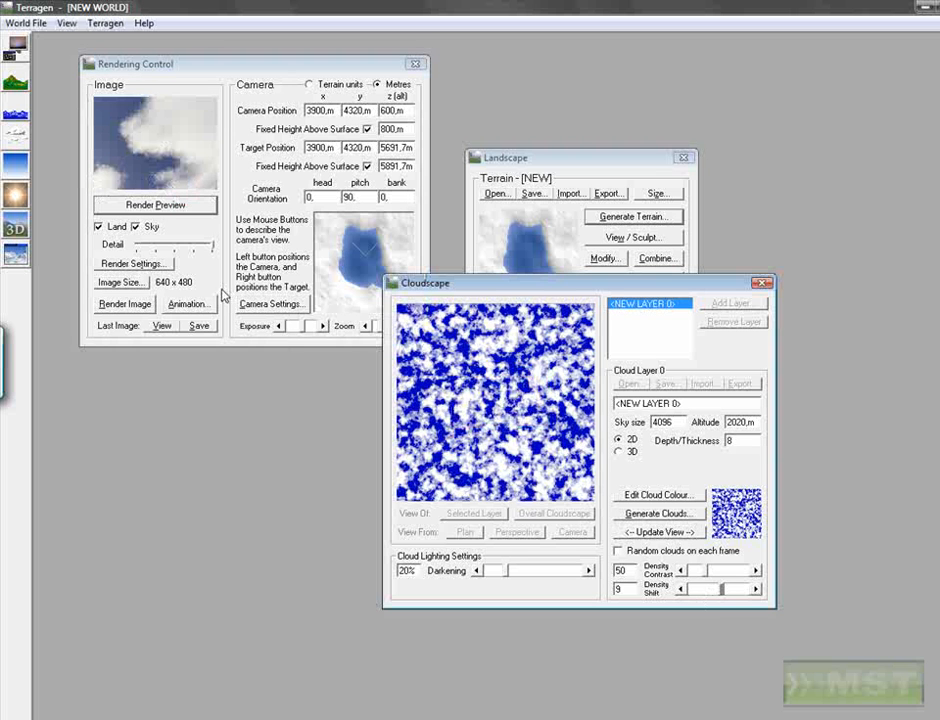
left_click(168, 204)
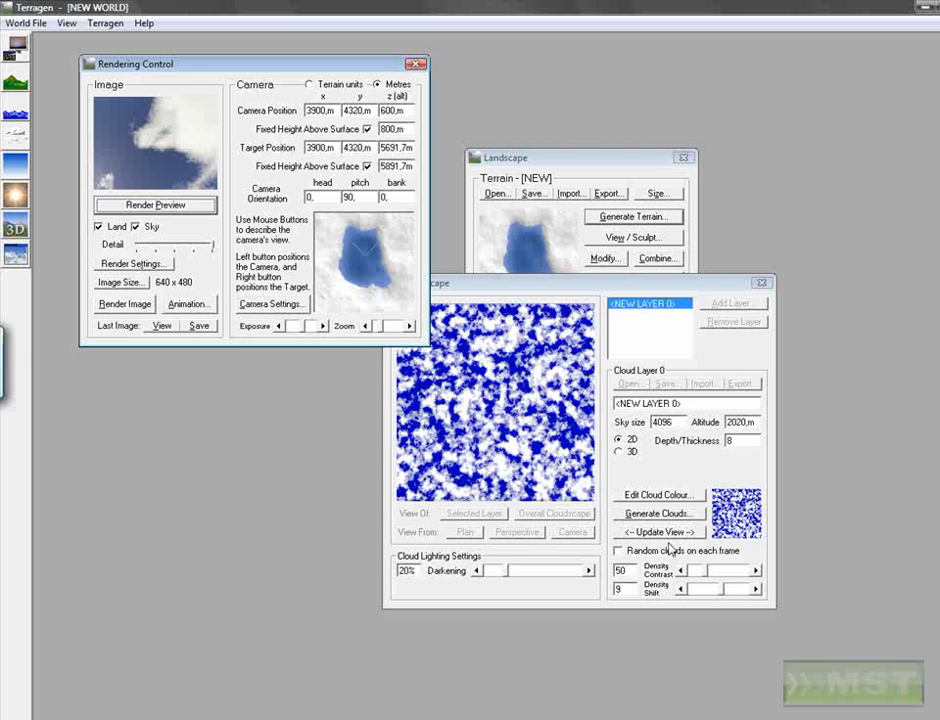
left_click(703, 590)
left_click(647, 535)
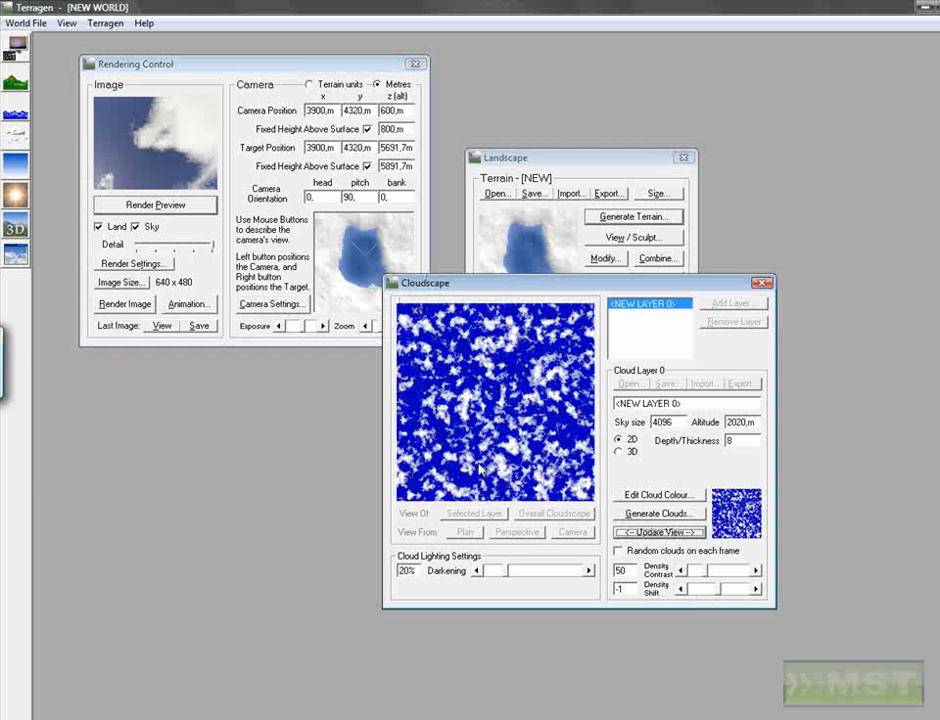
left_click(186, 209)
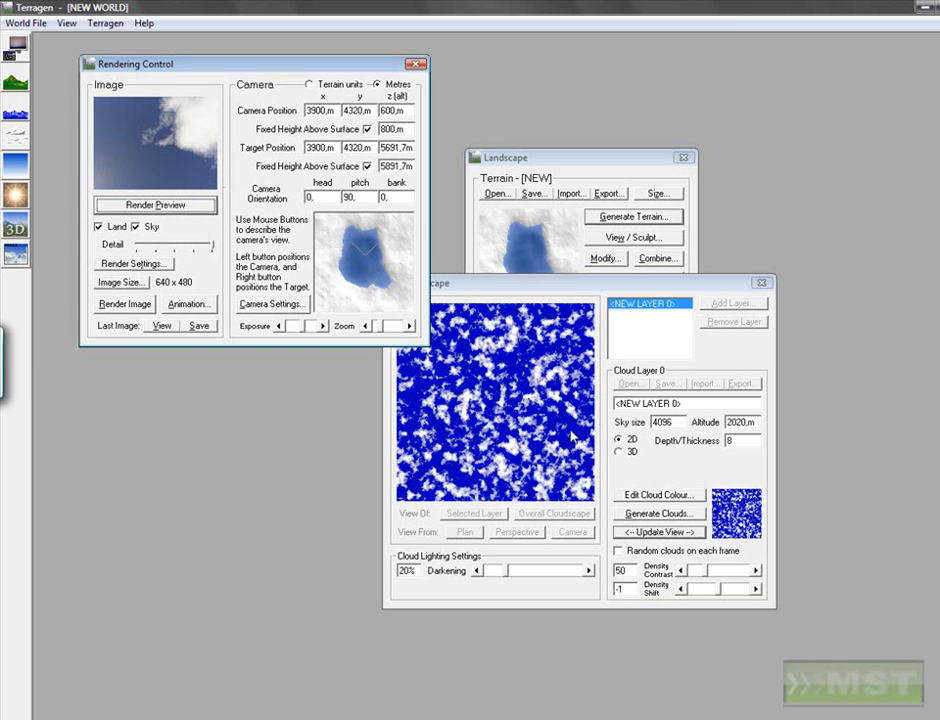
- Lower the cloud layer's density contrast to 40 and on to 20, update the cloud view and render previews
left_click(688, 571)
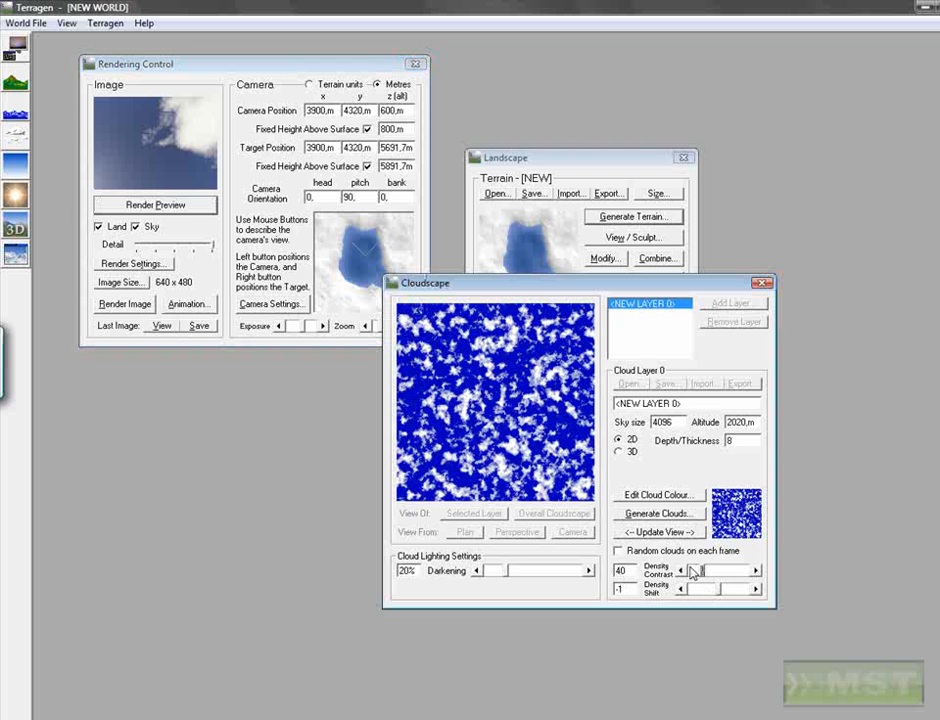
left_click(176, 205)
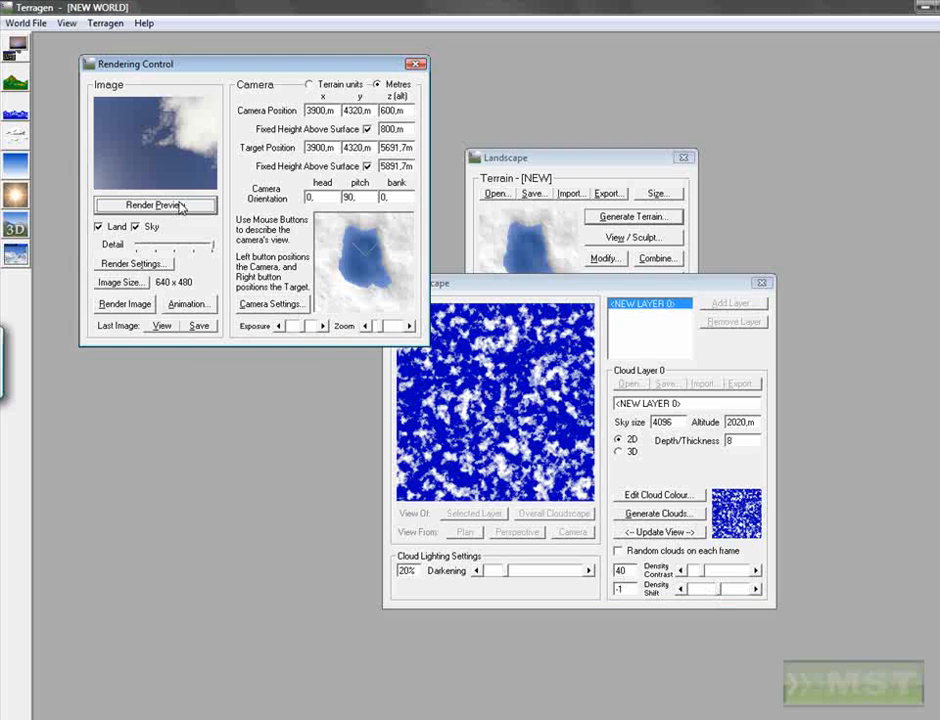
left_click(688, 571)
left_click(688, 571)
left_click(650, 532)
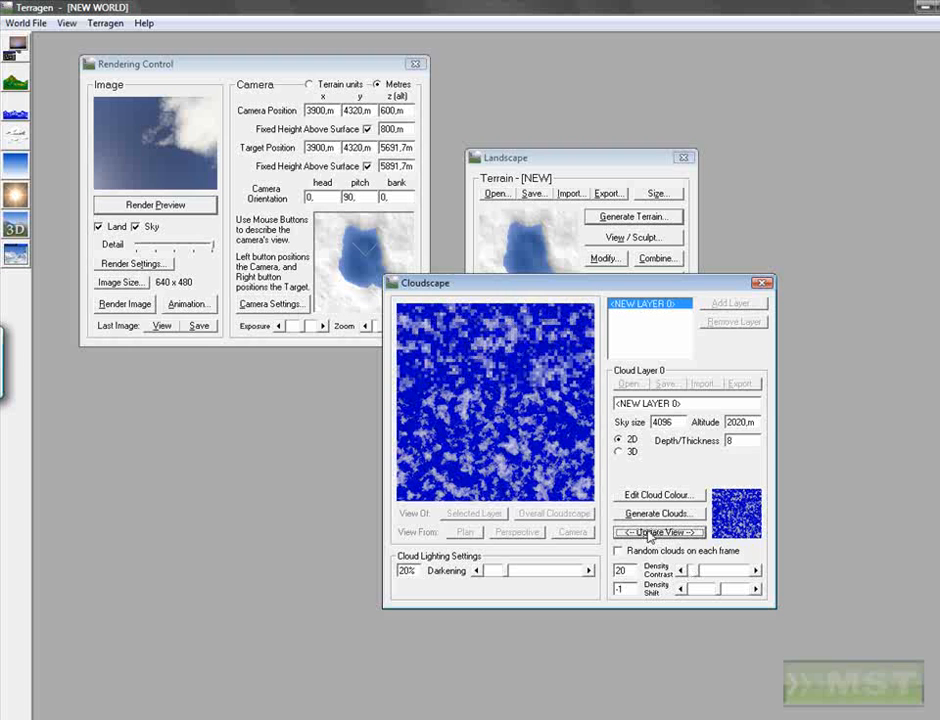
left_click(195, 204)
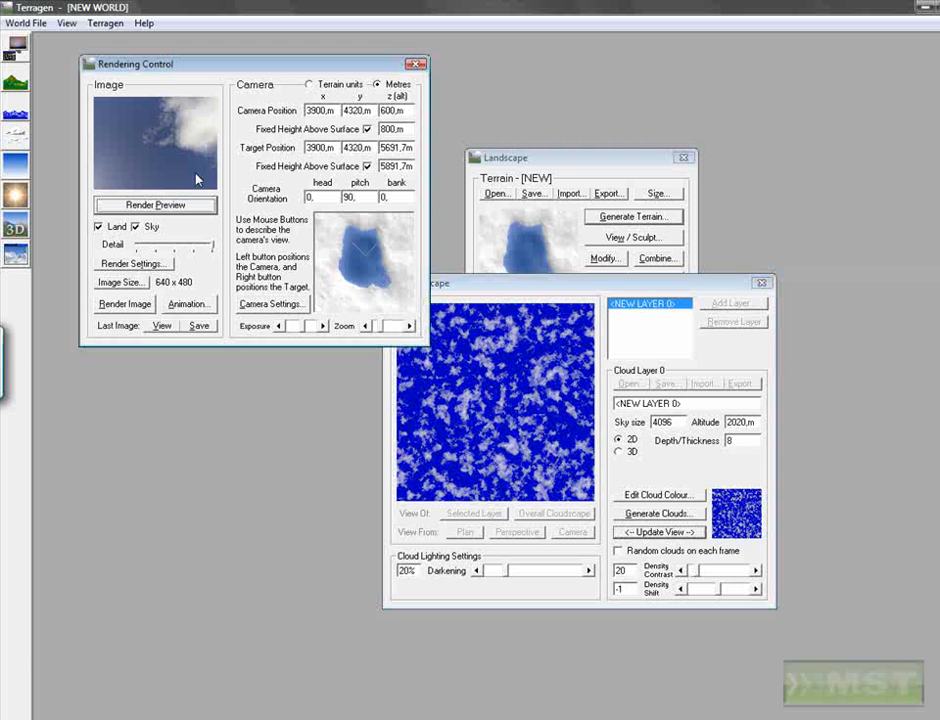
left_click(702, 589)
left_click(729, 588)
left_click(658, 531)
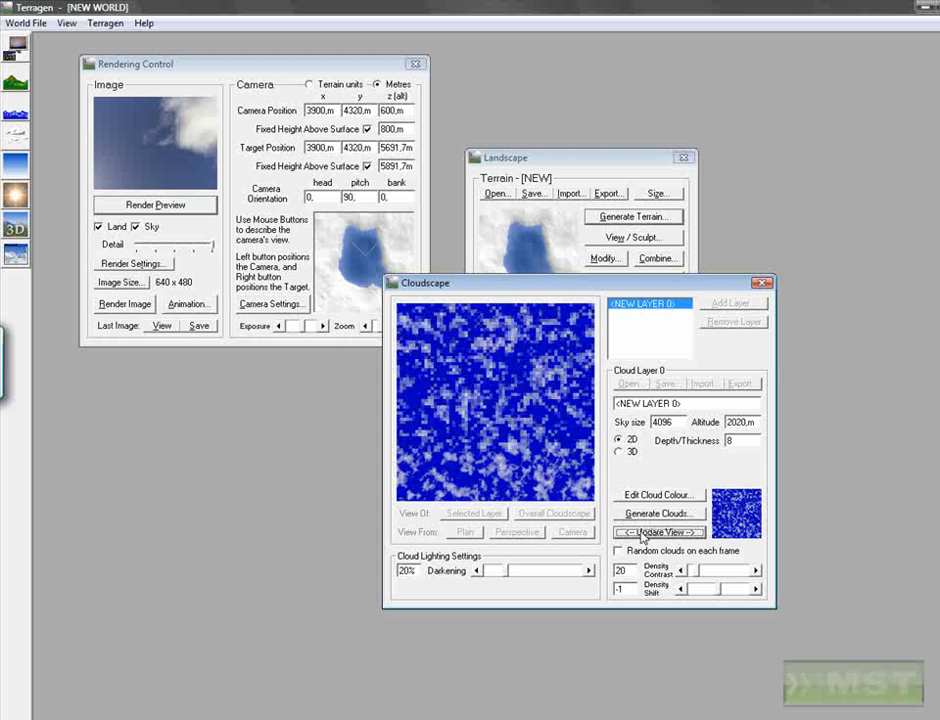
- Level the camera by returning its pitch to 0, and render a preview of the landscape
left_click(350, 199)
key("BackSpace")
left_click(154, 208)
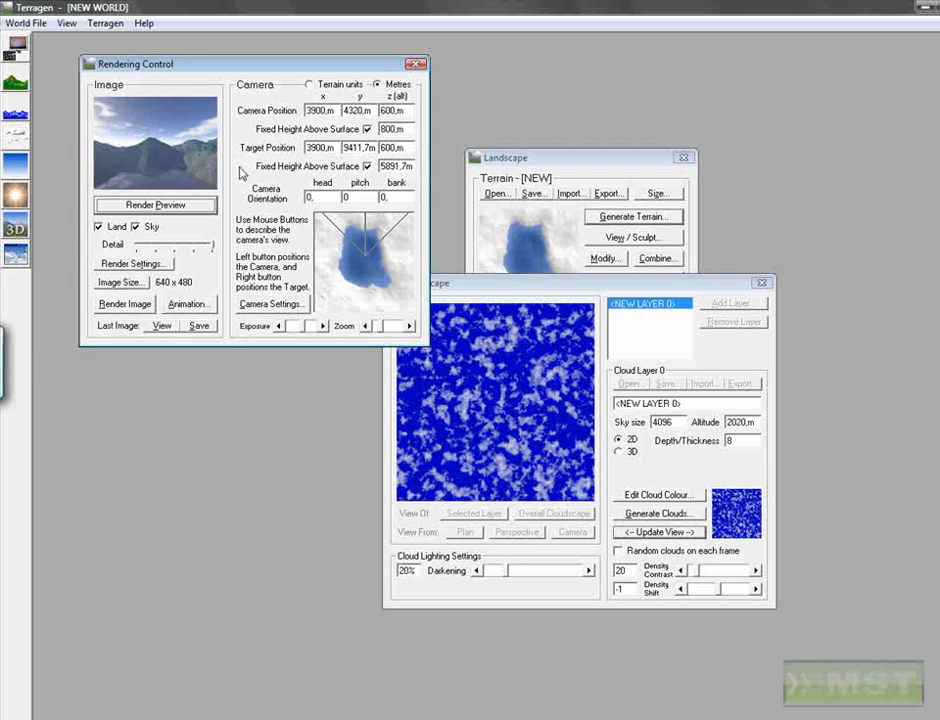
- Set the camera's heading to 90 and render a preview
double_click(322, 197)
type("90")
left_click(184, 205)
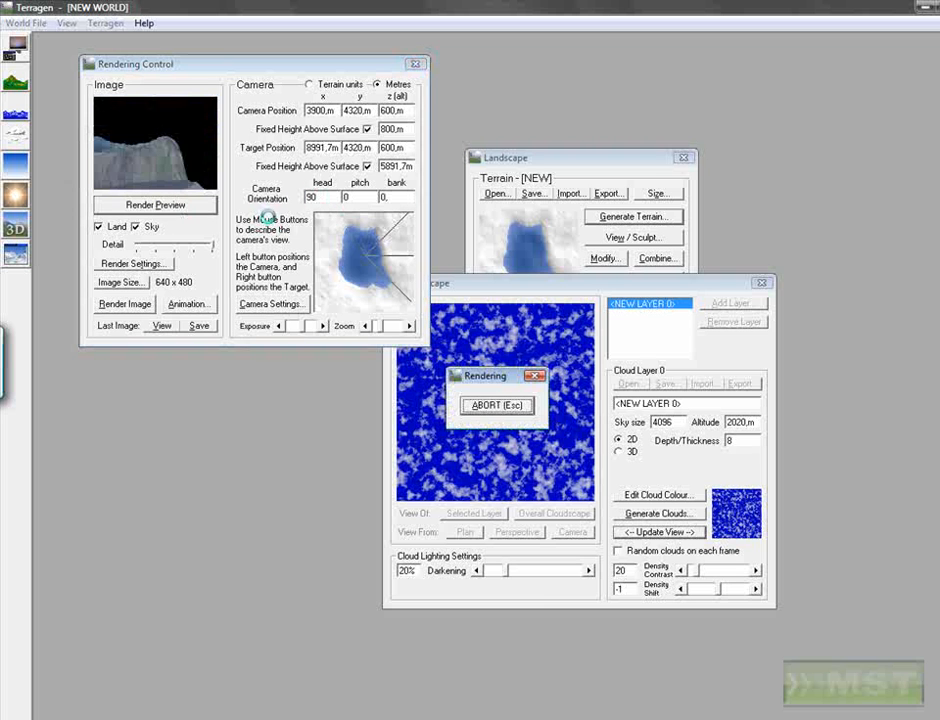
- Turn the camera to a heading of 180 and render a preview of the landscape
double_click(322, 197)
type("180")
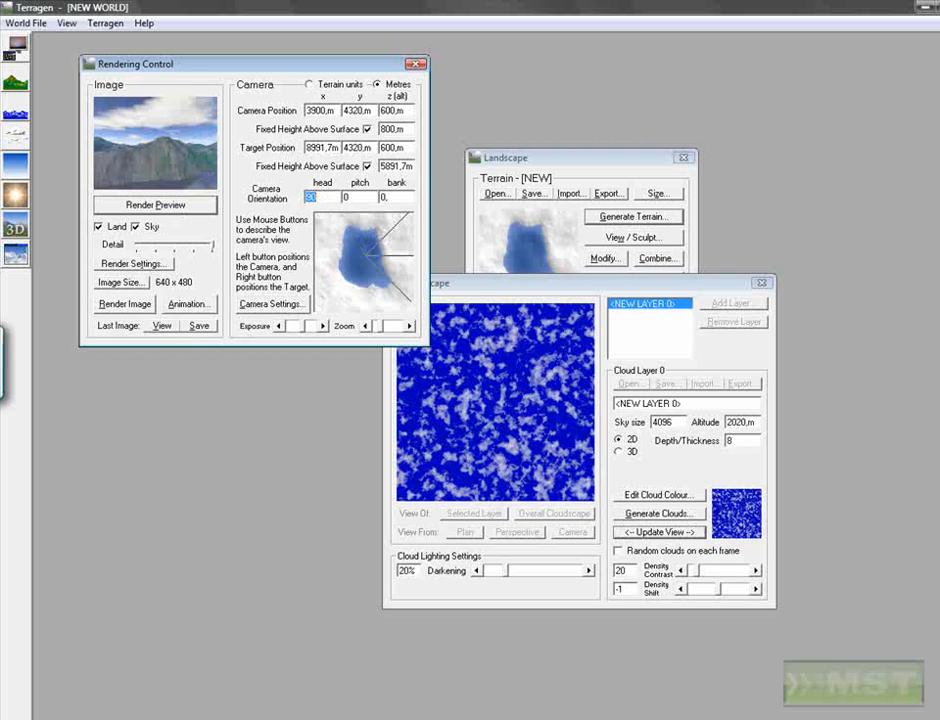
left_click(183, 205)
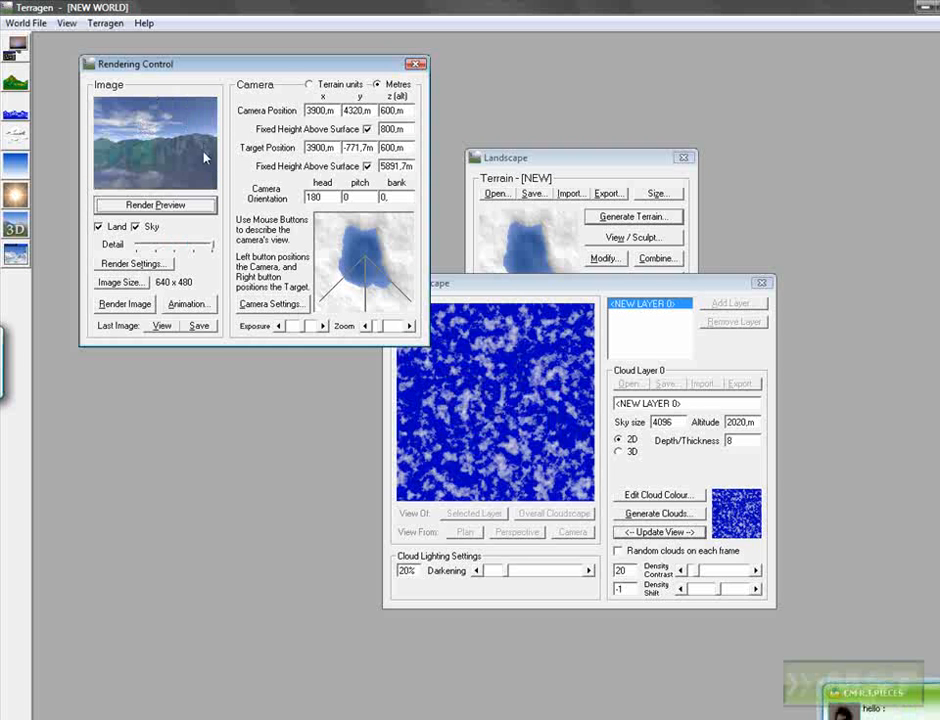
- Return the camera's heading to 0, render a preview, and dismiss the chat notification
double_click(315, 197)
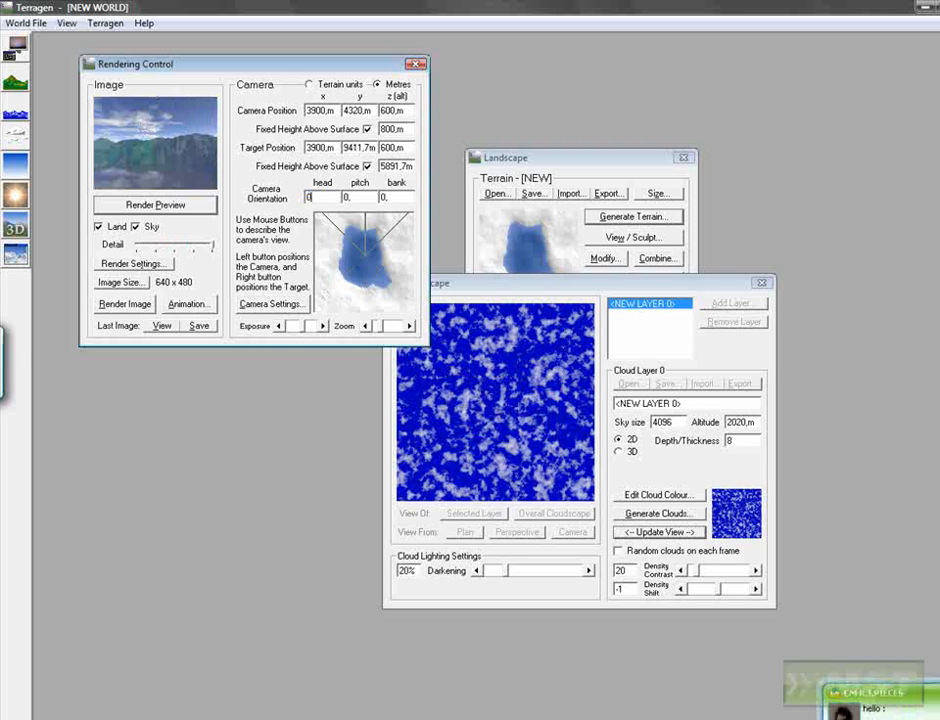
key("Return")
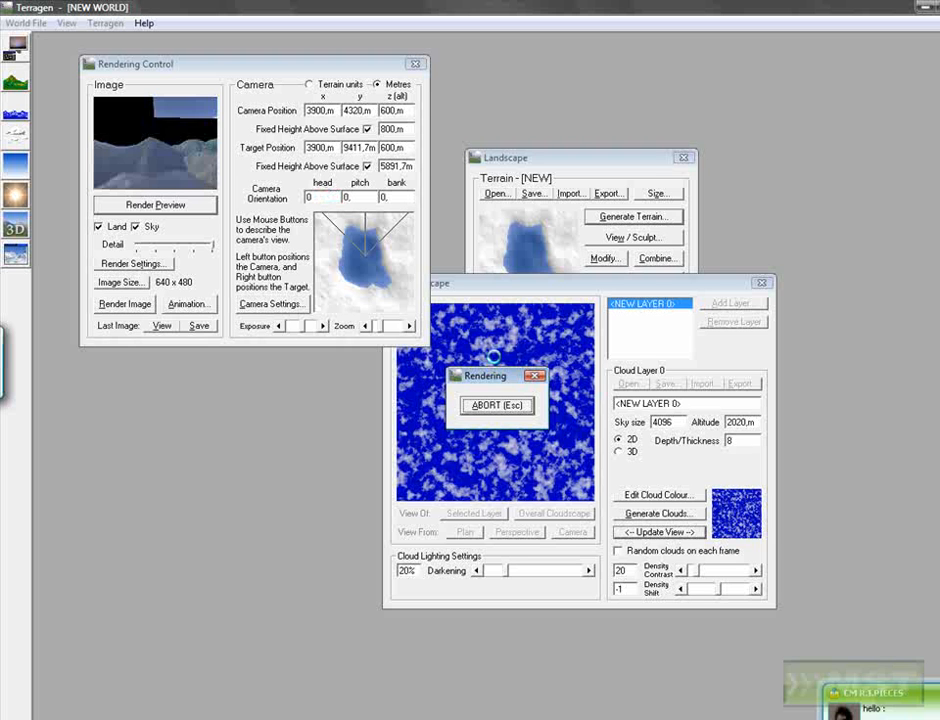
left_click(876, 712)
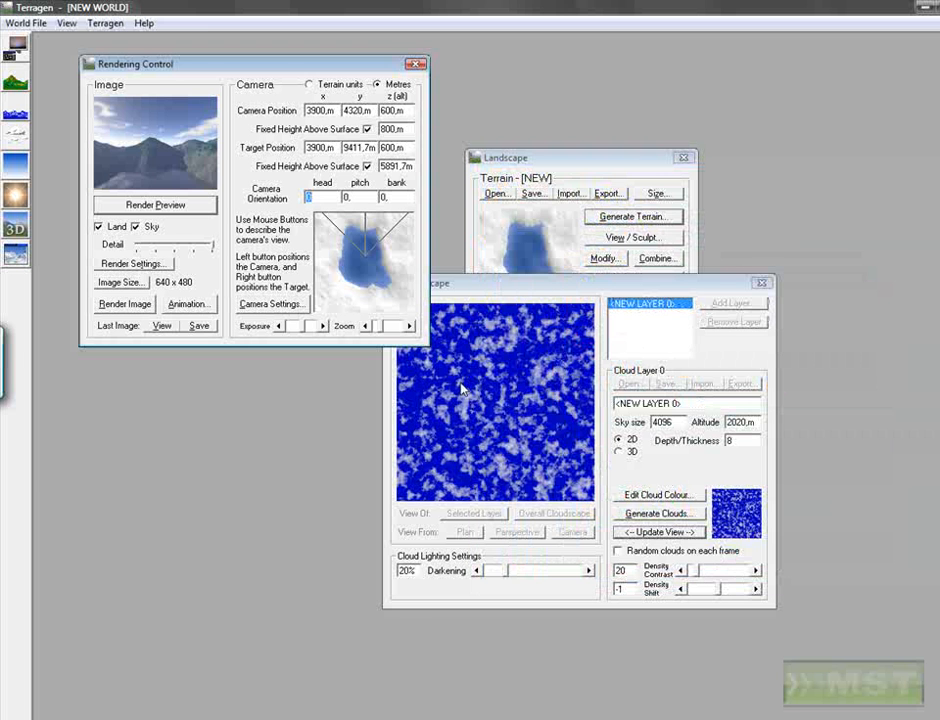
- Replace the cloudscape settings with the atmosphere settings, set the simple haze density to 30%, and render a preview
left_click(761, 284)
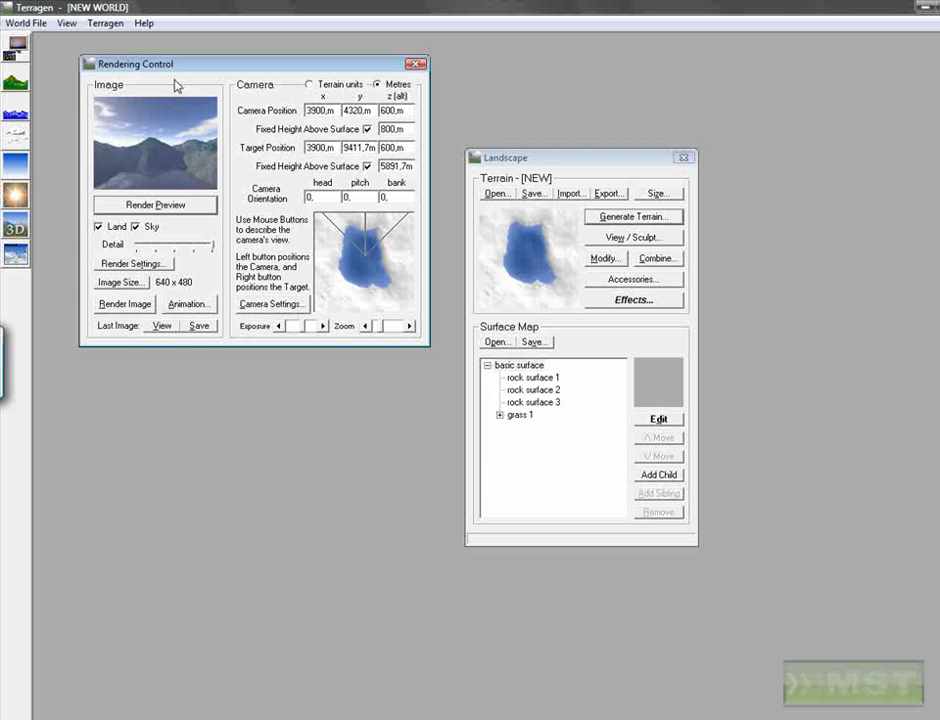
left_click(17, 130)
left_click_drag(243, 94, 730, 143)
left_click(746, 244)
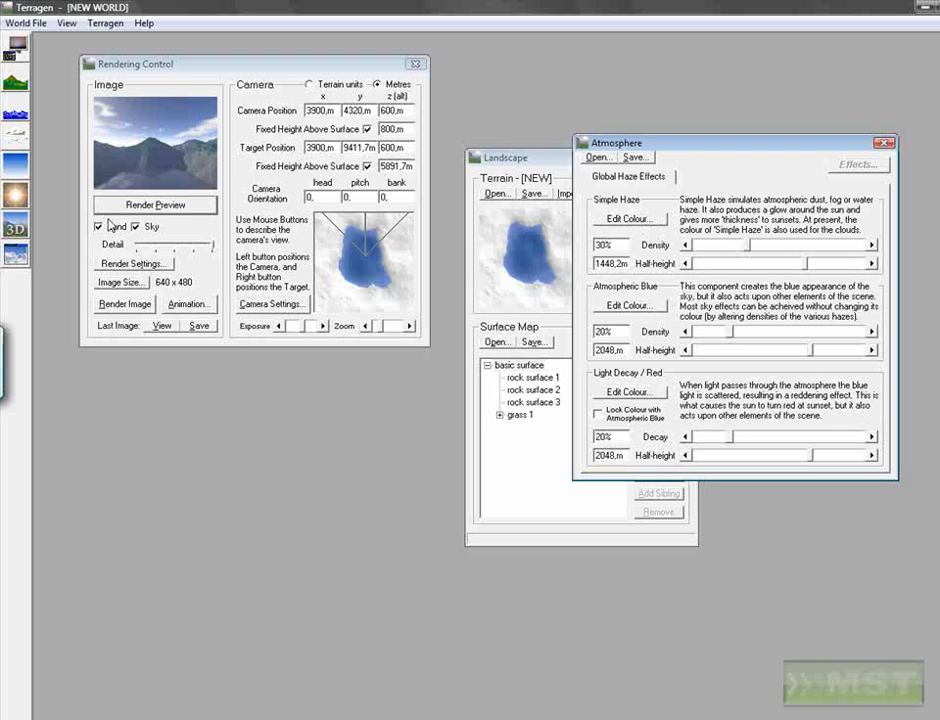
left_click(155, 205)
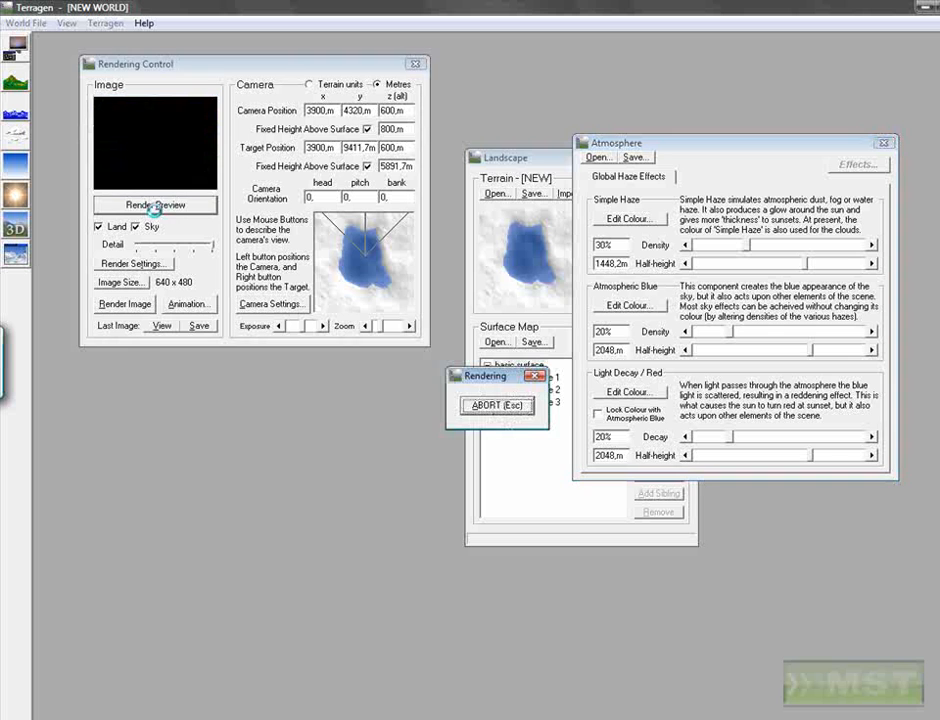